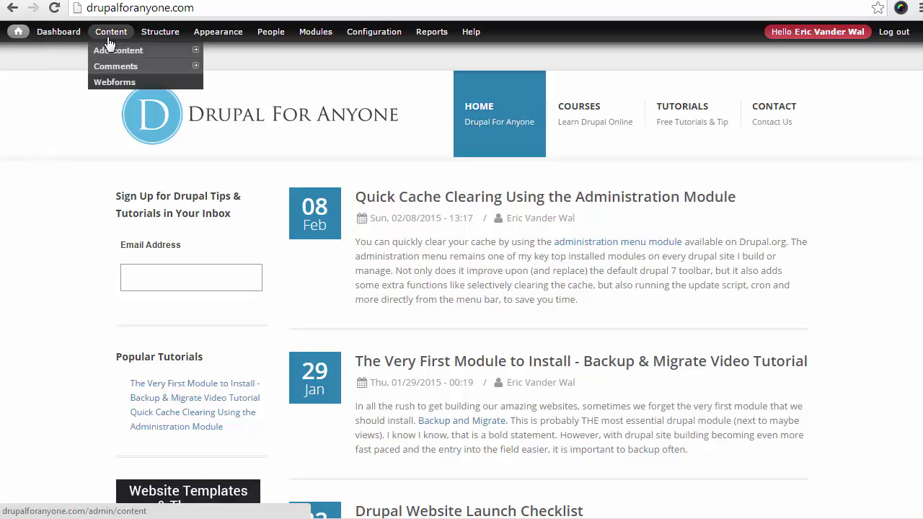
Open the form for adding a new content type to the site.
mouse_move(180, 34)
mouse_move(357, 40)
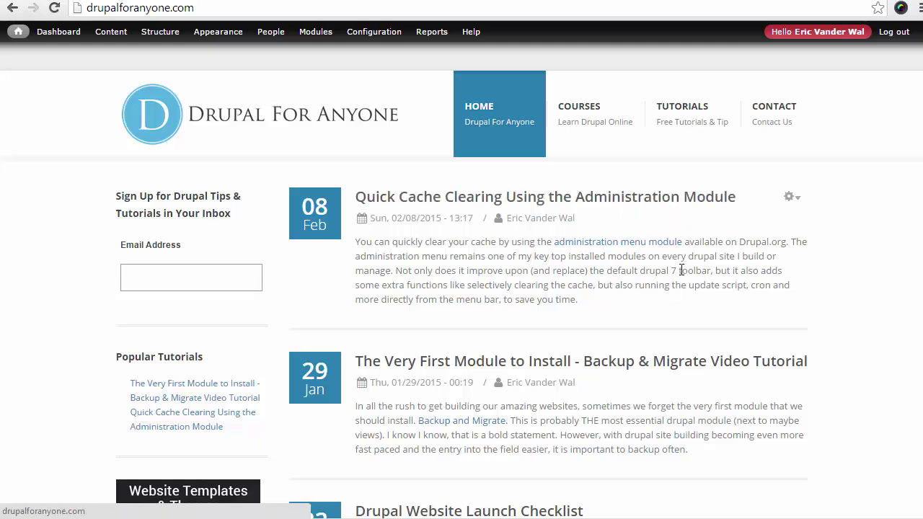
mouse_move(375, 37)
mouse_move(160, 32)
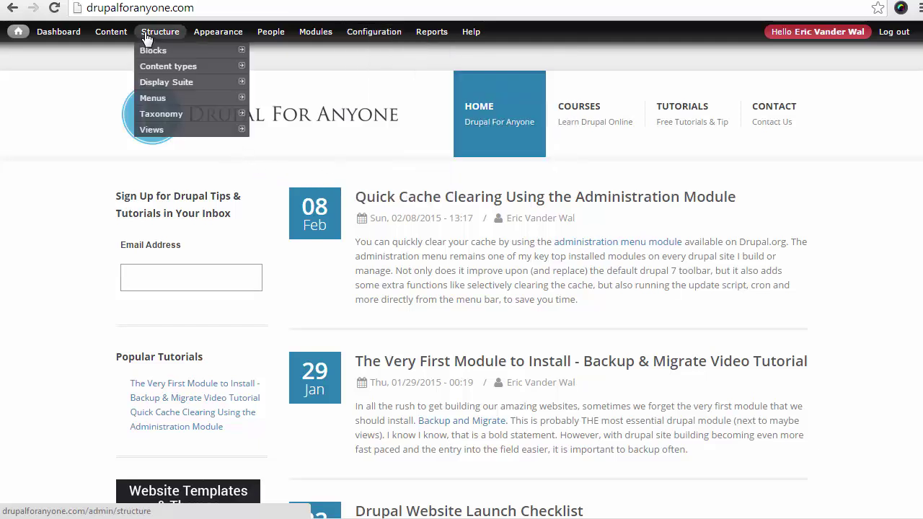
mouse_move(189, 72)
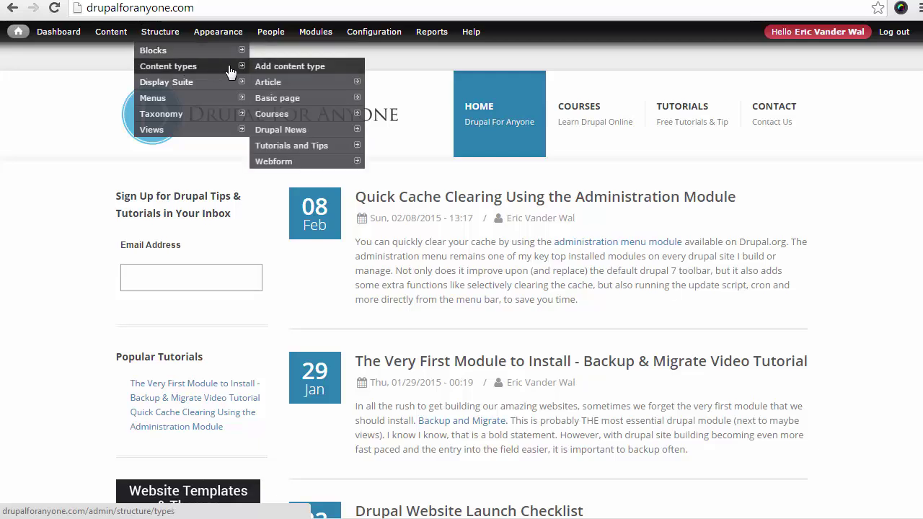
click(281, 81)
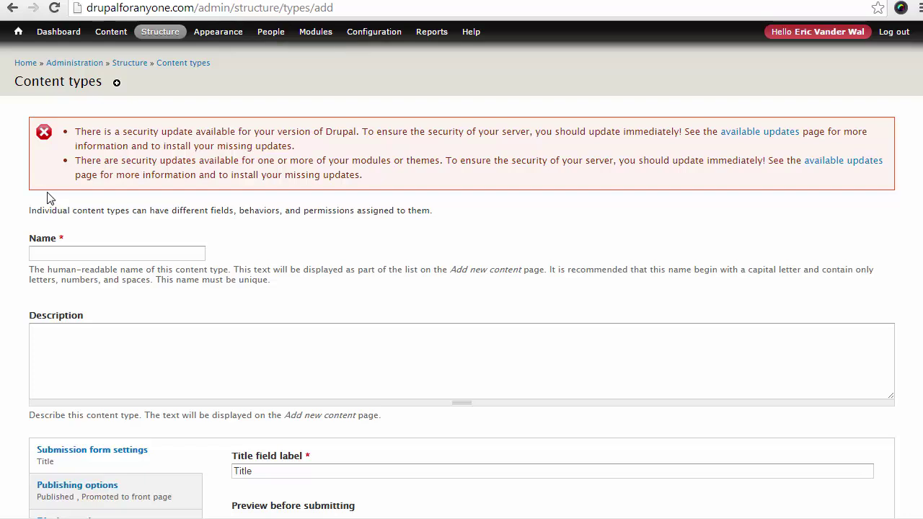
Name the new content type Blog Entry.
mouse_move(160, 32)
mouse_move(166, 73)
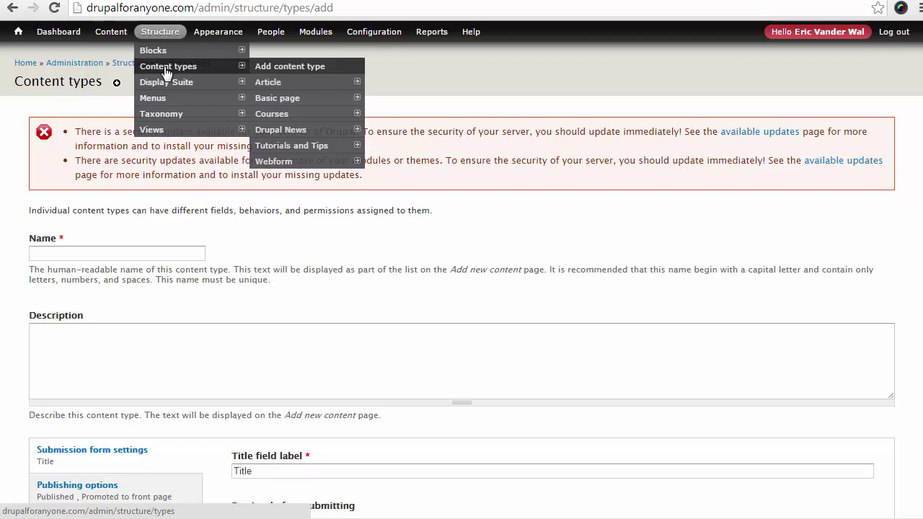
click(139, 249)
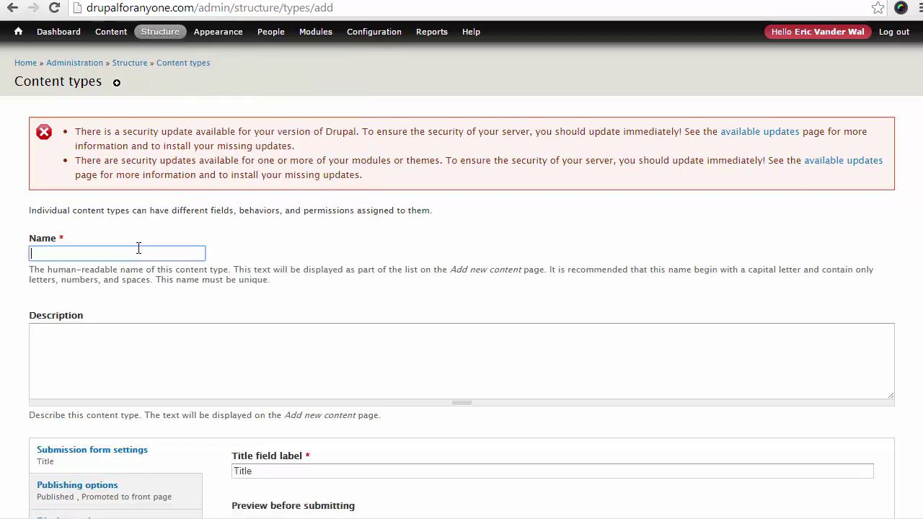
text(Blog )
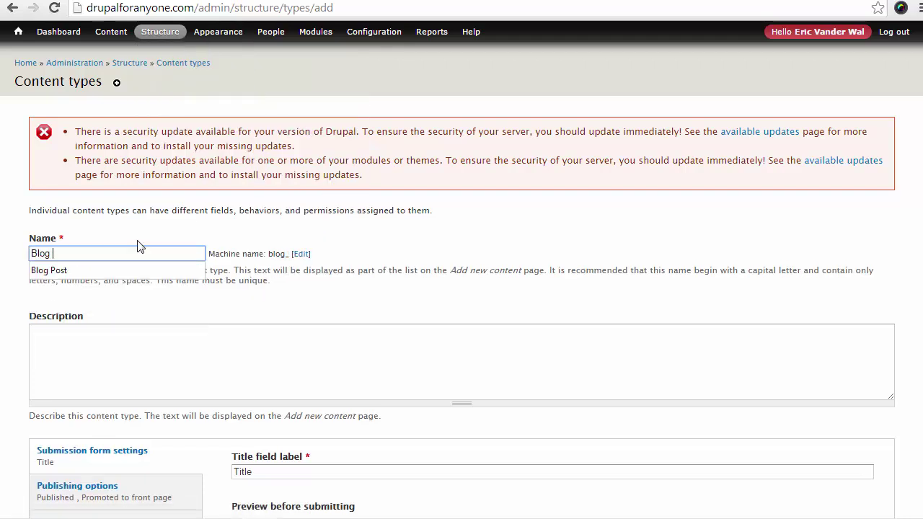
text(Entry)
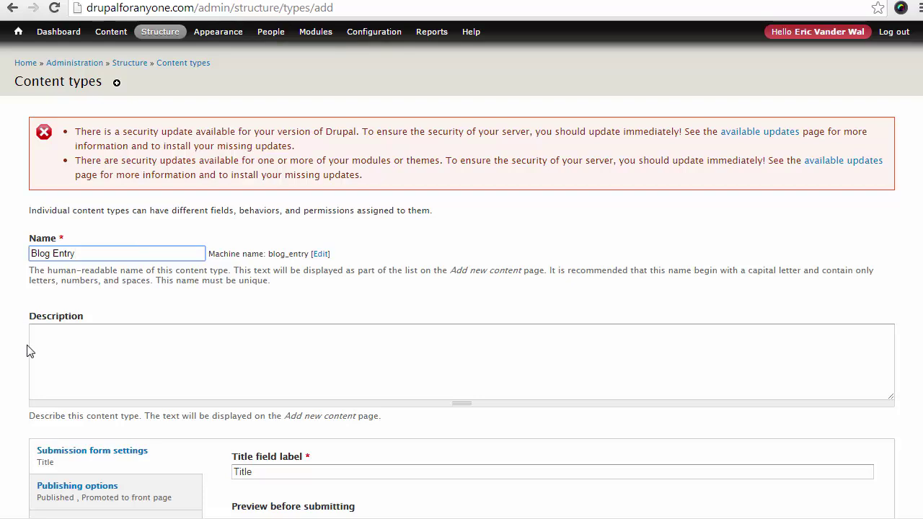
Enter "Create a new blog entry" as the content type's description.
click(96, 358)
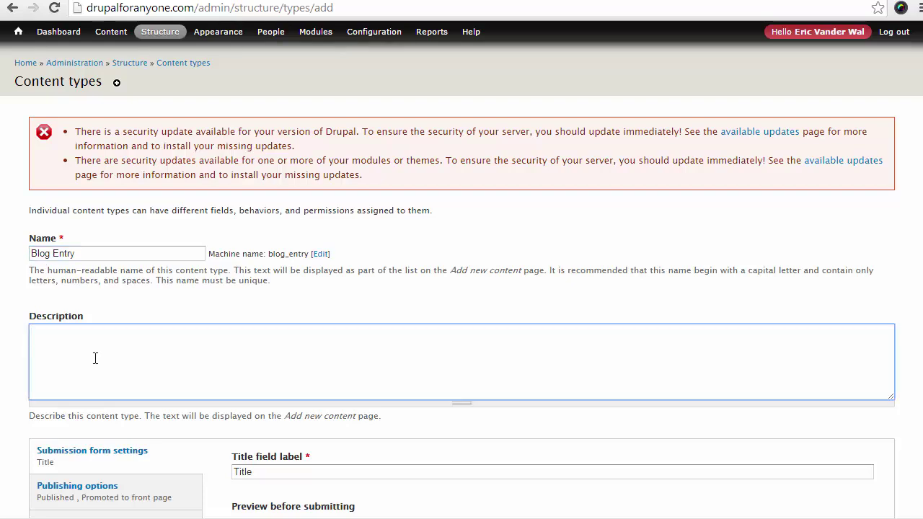
text(Create a nw b)
key(BackSpace)
key(BackSpace)
key(BackSpace)
text(ew blog entry)
click(443, 429)
Set the title field label to Blog Title and disable the preview before submitting.
scroll(486, 352, down, 3)
double_click(276, 252)
text(Blog )
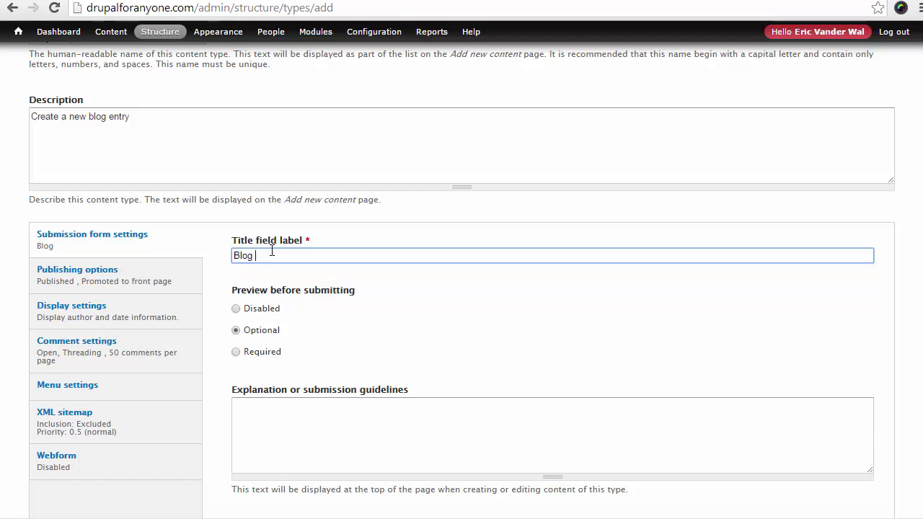
text(Title)
click(271, 309)
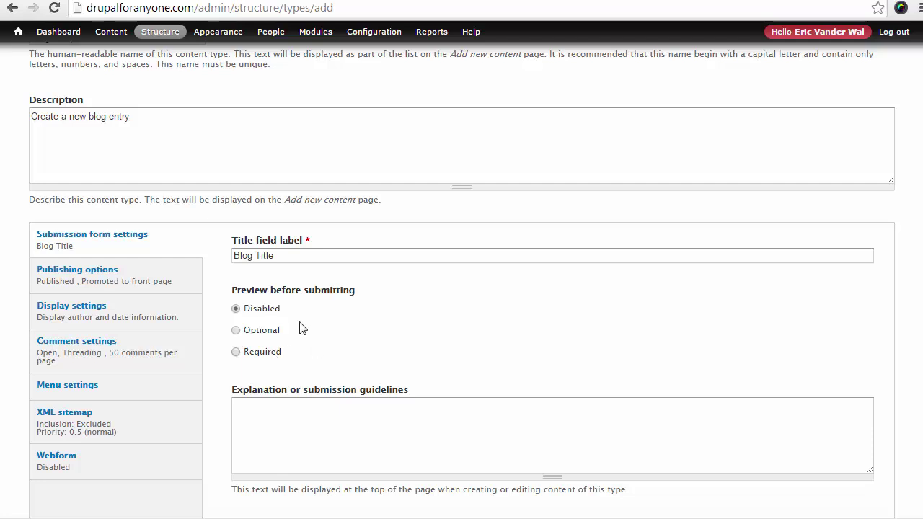
Turn off promotion to the front page in the default publishing options, keeping Published enabled.
click(63, 271)
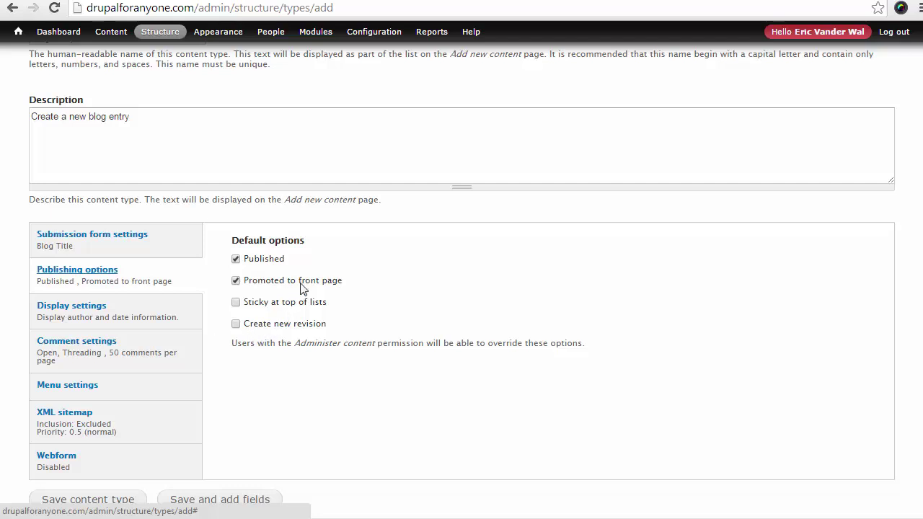
drag(347, 283, 241, 284)
click(236, 280)
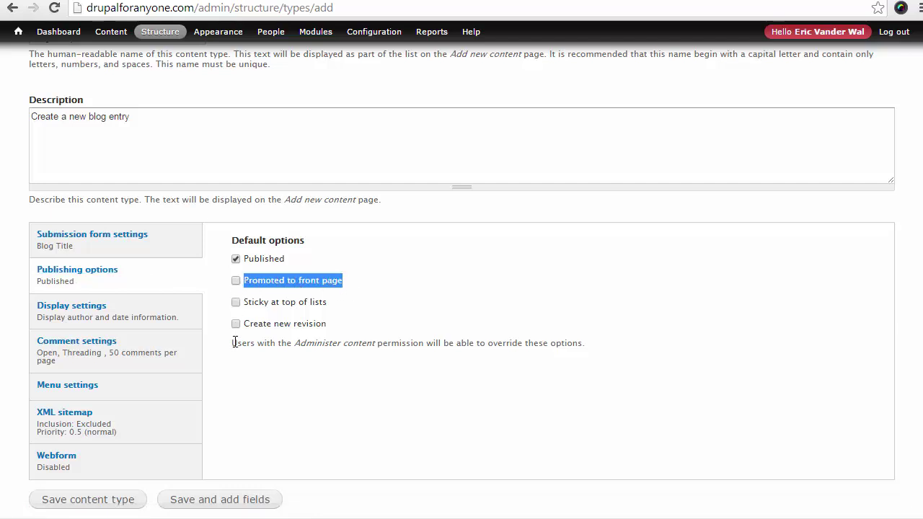
drag(287, 261, 254, 264)
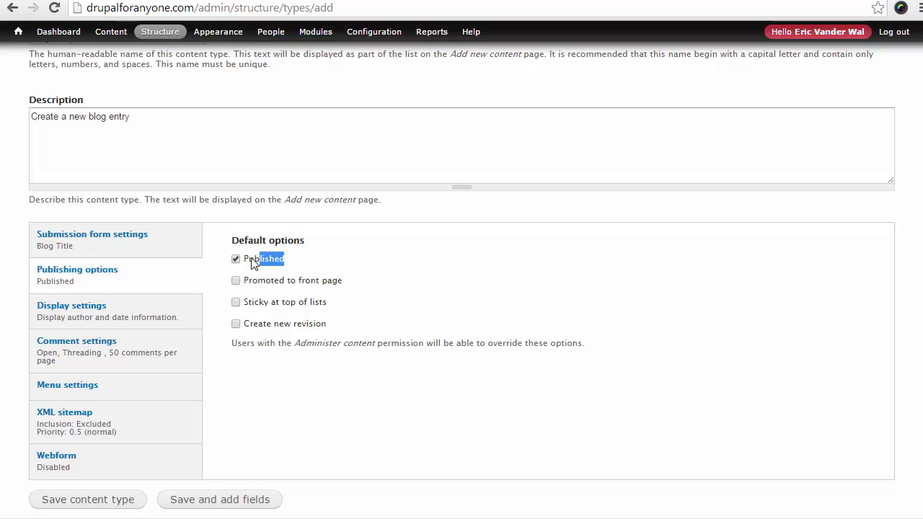
click(332, 260)
Check the author and date display option and set the default comment setting for new content to Closed.
click(137, 309)
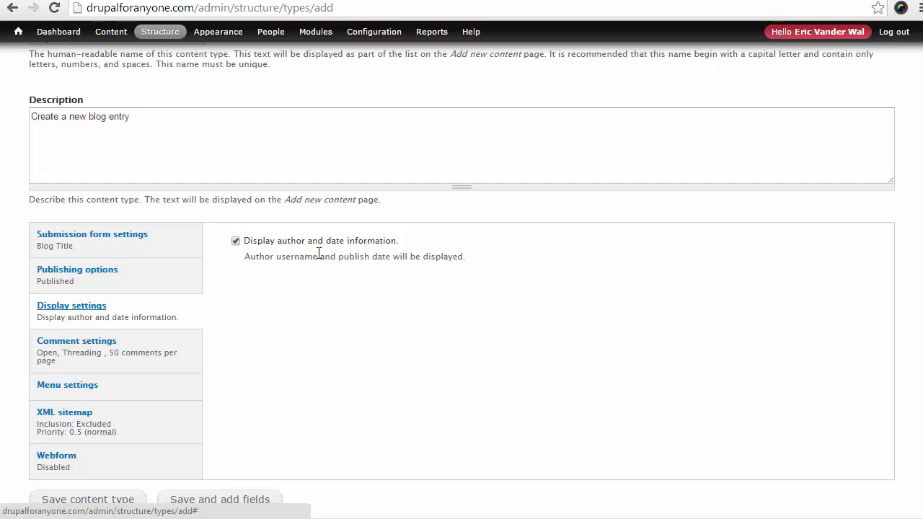
click(146, 366)
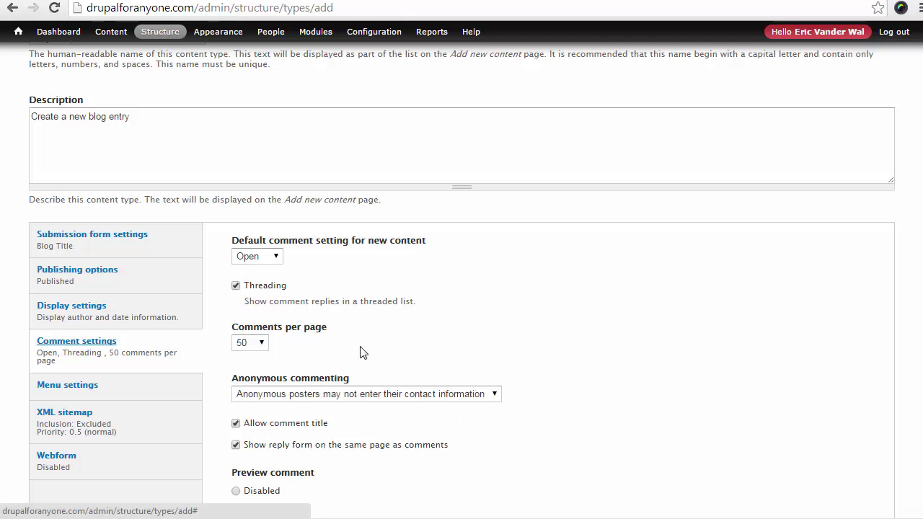
click(274, 258)
click(253, 280)
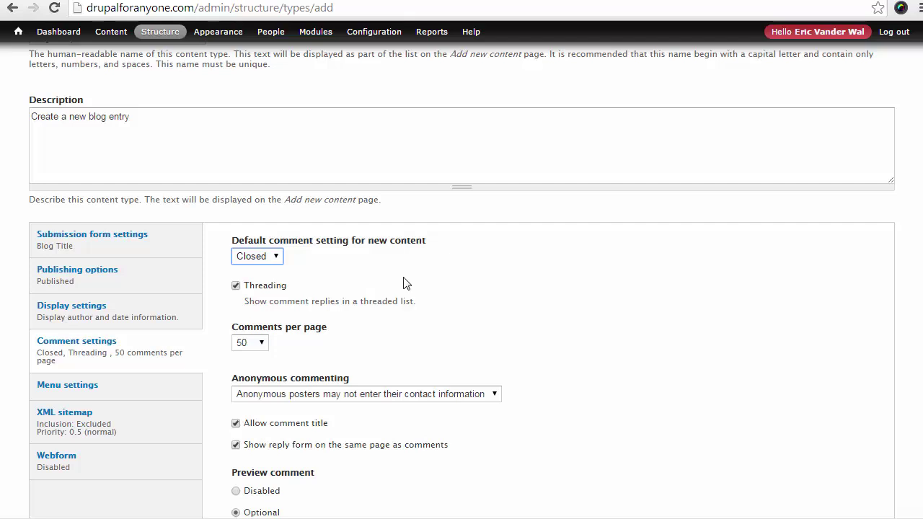
click(254, 258)
click(251, 268)
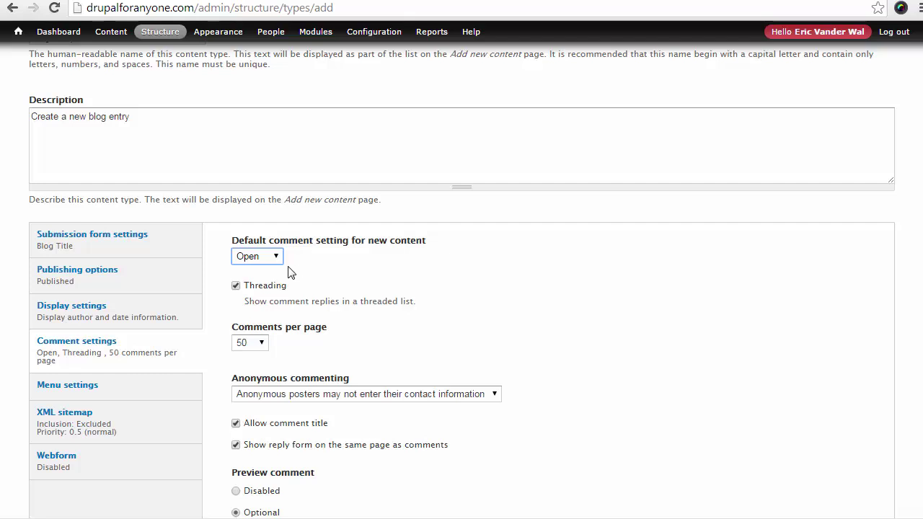
click(259, 258)
click(248, 278)
Remove Main menu from the menus available to the content type and set its XML sitemap inclusion to Included.
click(150, 395)
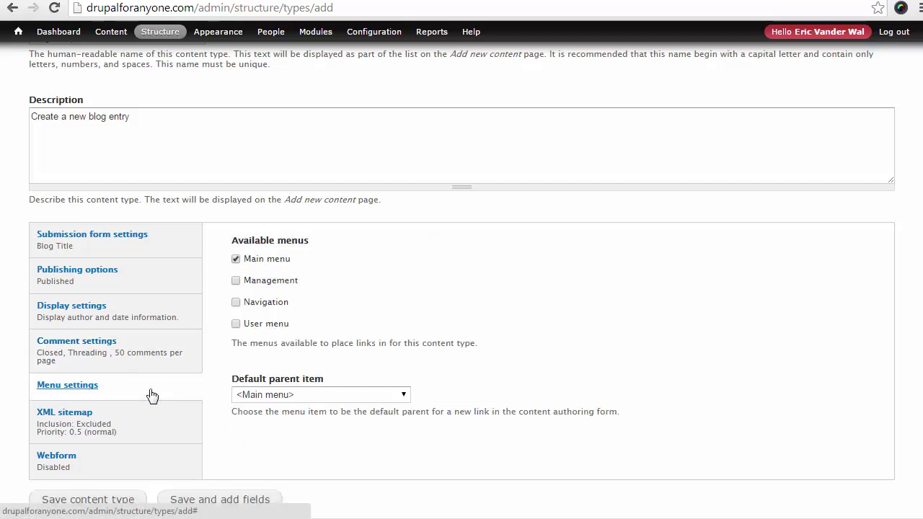
click(278, 264)
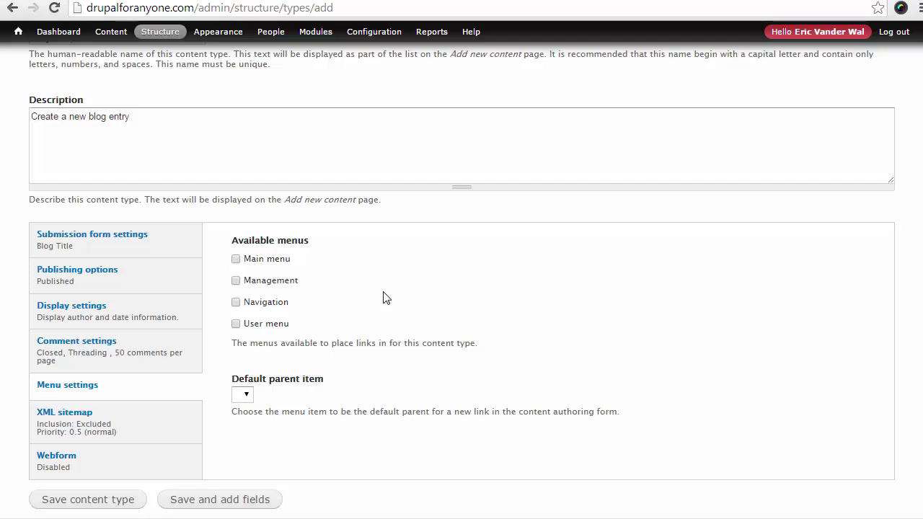
click(64, 411)
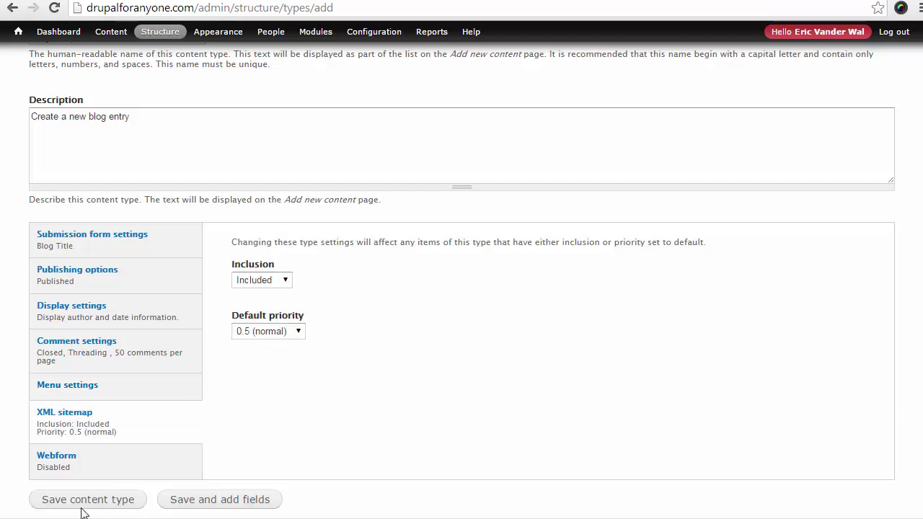
Save the new content type and locate Blog Entry in the list of content types.
click(63, 507)
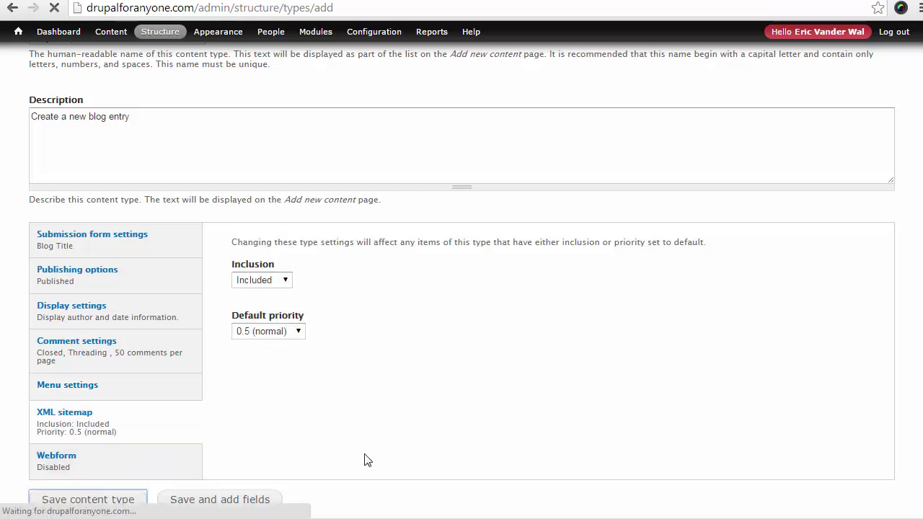
scroll(364, 424, down, 3)
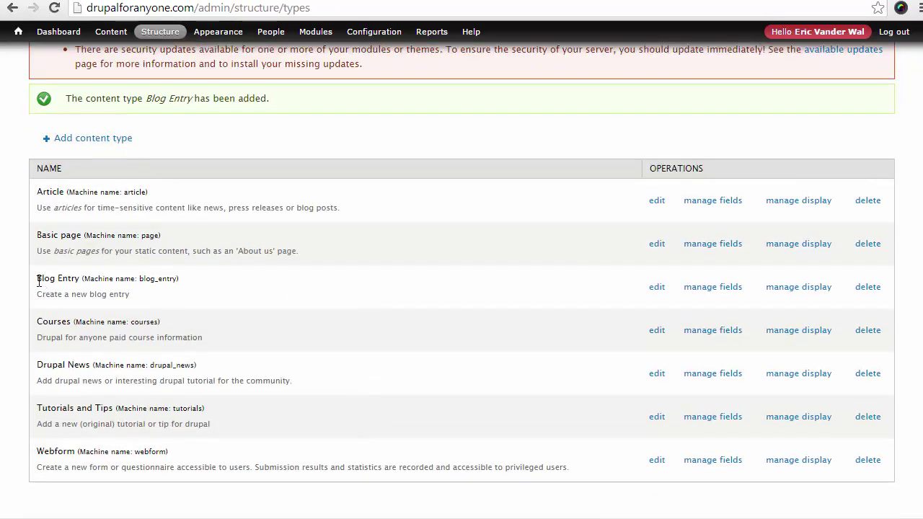
drag(37, 279, 182, 300)
click(53, 299)
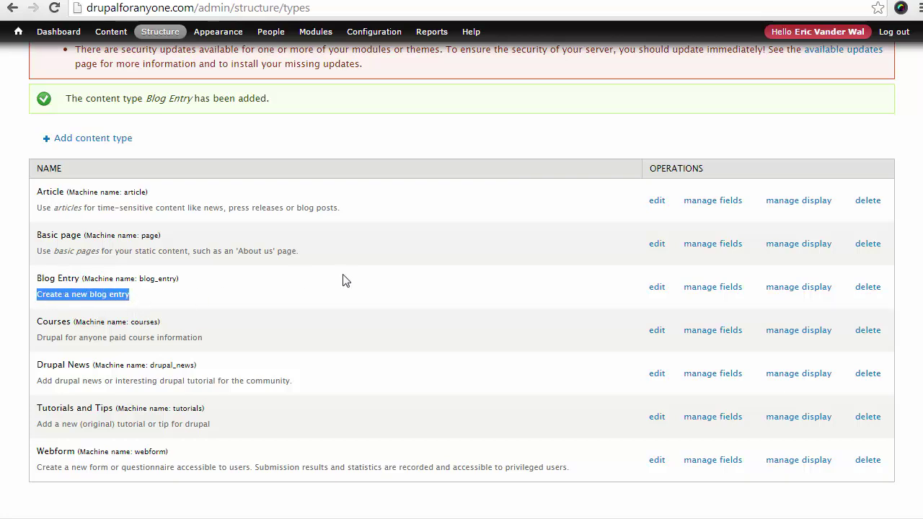
Open the field management page of the Blog Entry content type and review its fields' machine names.
click(697, 289)
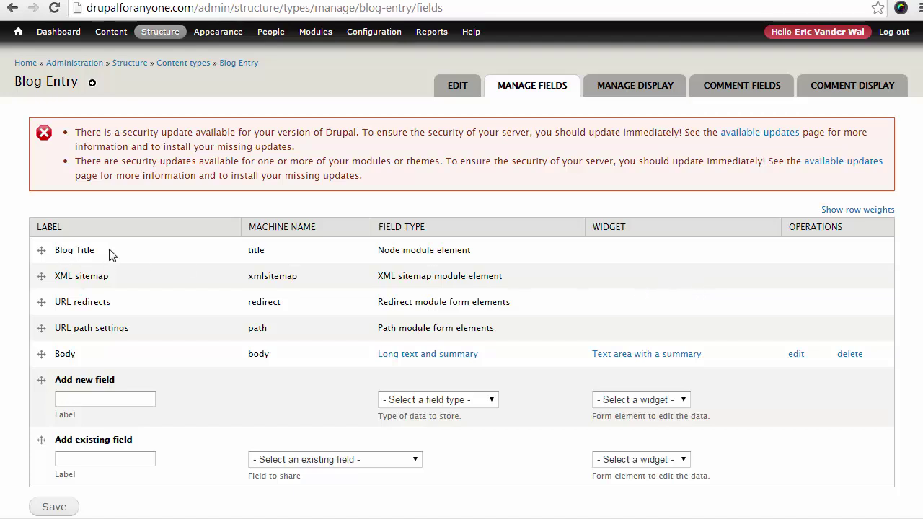
double_click(258, 251)
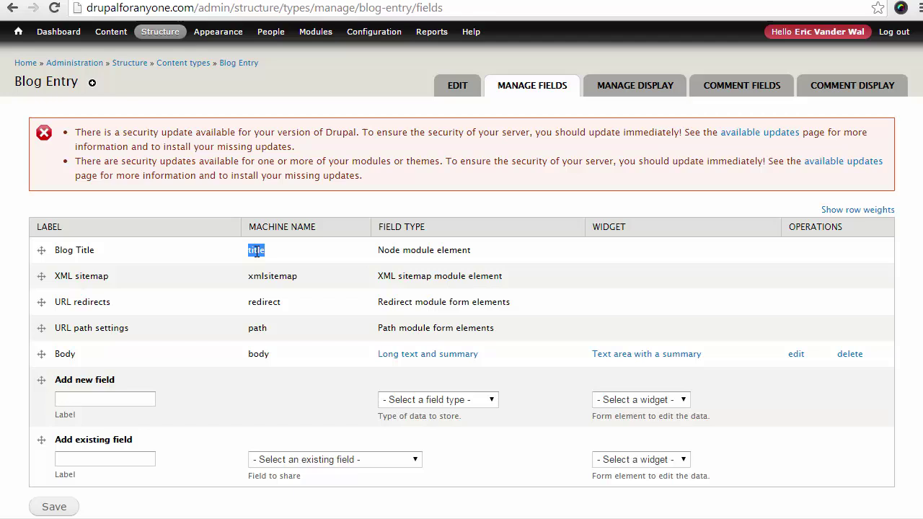
double_click(258, 353)
double_click(257, 327)
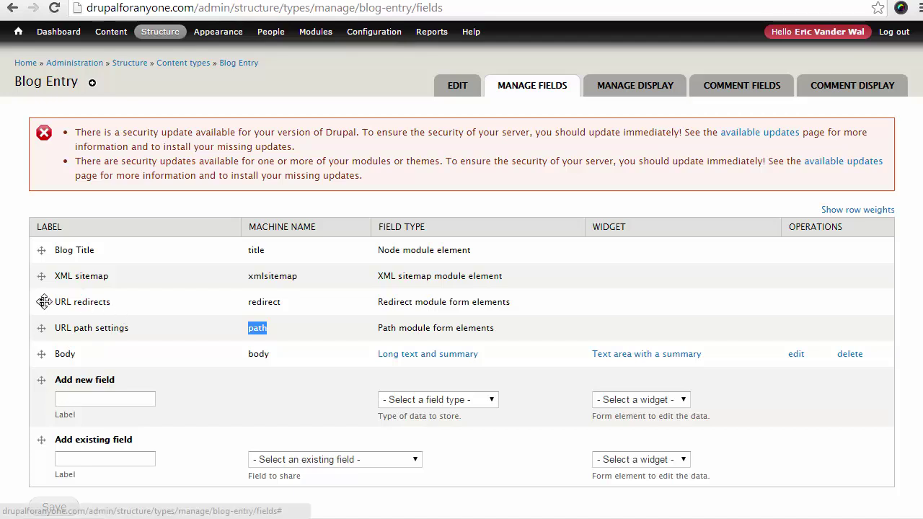
Reorder the fields to Blog Title, Body, URL path settings, XML sitemap, URL redirects, and save the order.
drag(44, 301, 44, 301)
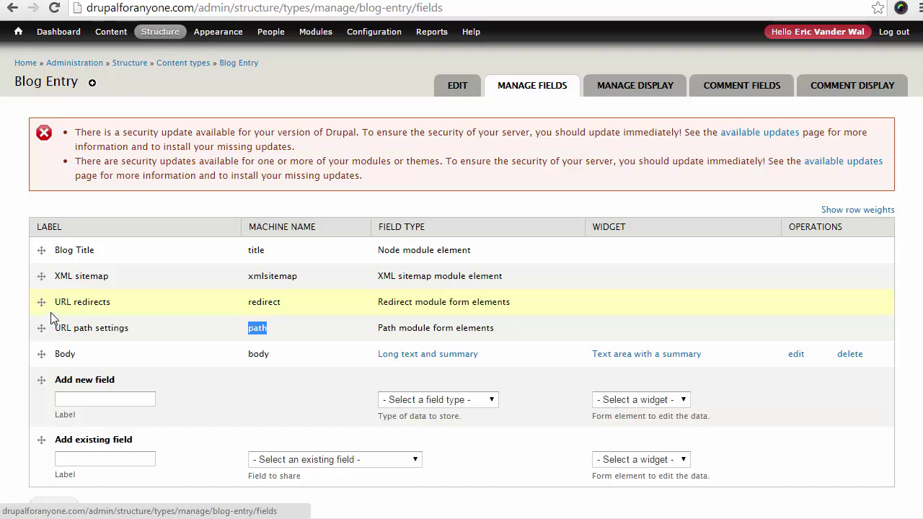
drag(45, 302, 41, 353)
mouse_move(40, 313)
mouse_down()
mouse_move(42, 368)
mouse_move(41, 316)
mouse_up()
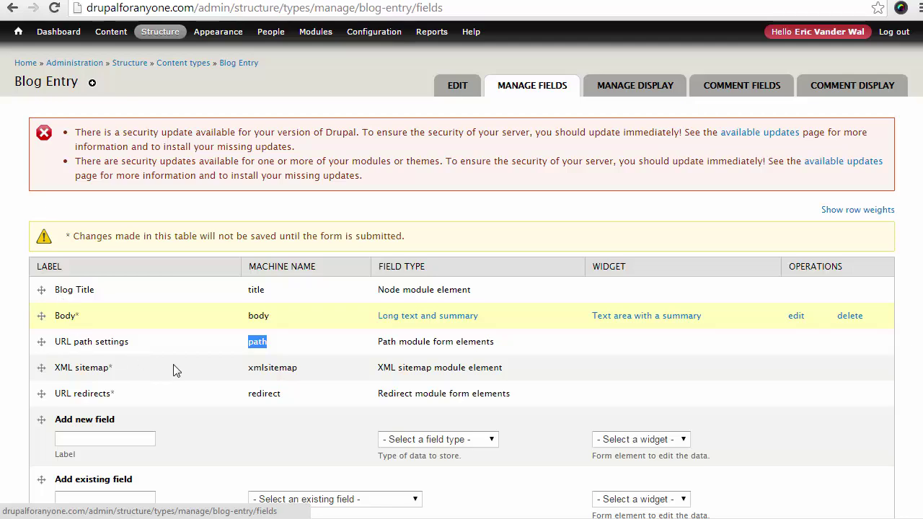
click(223, 426)
scroll(224, 426, down, 2)
click(54, 460)
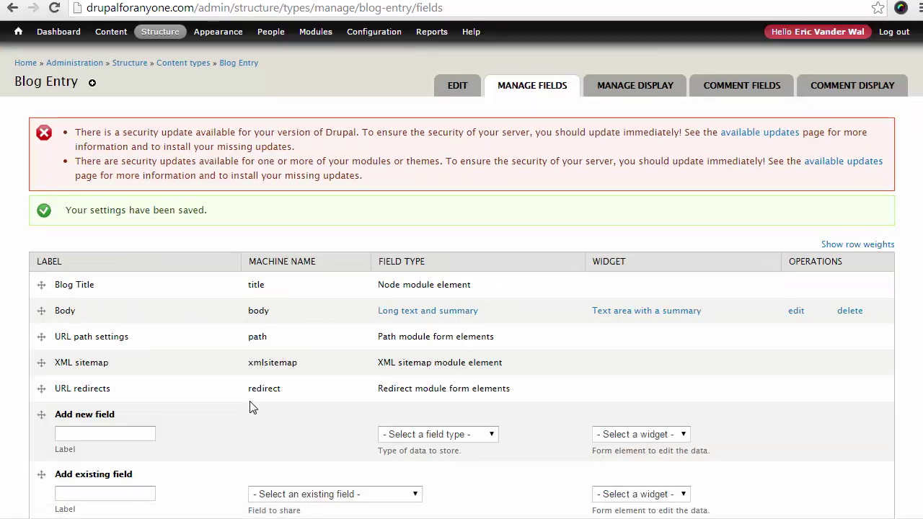
Enter Blog Image as the label of a new field for the Blog Entry content type.
scroll(252, 403, down, 1)
click(466, 360)
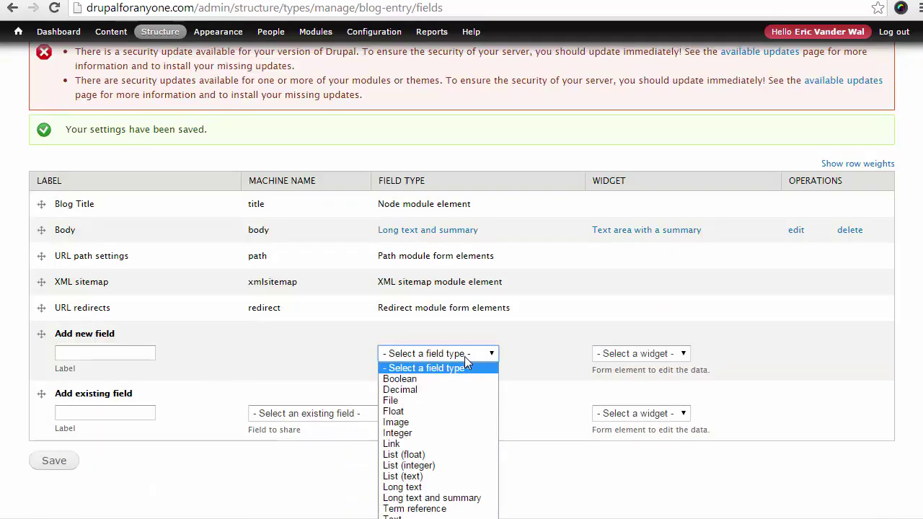
click(217, 347)
drag(55, 333, 130, 349)
click(130, 351)
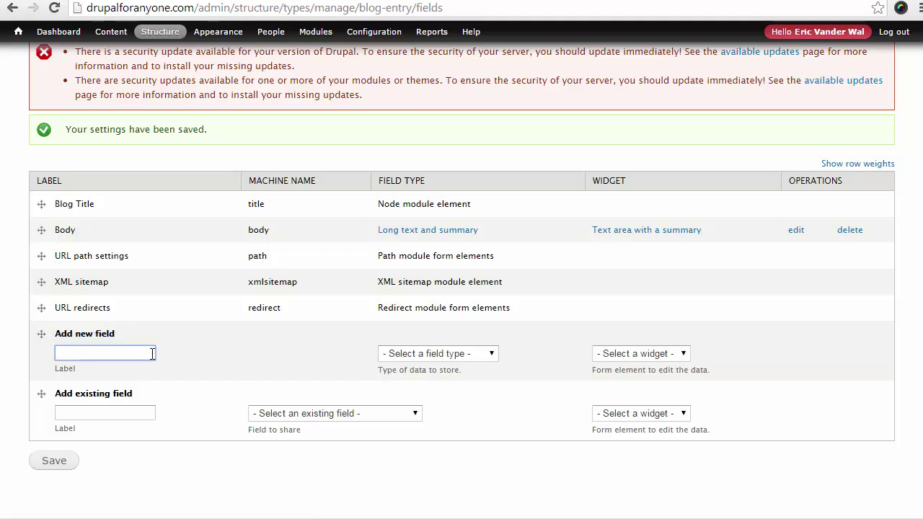
text(Blog Image)
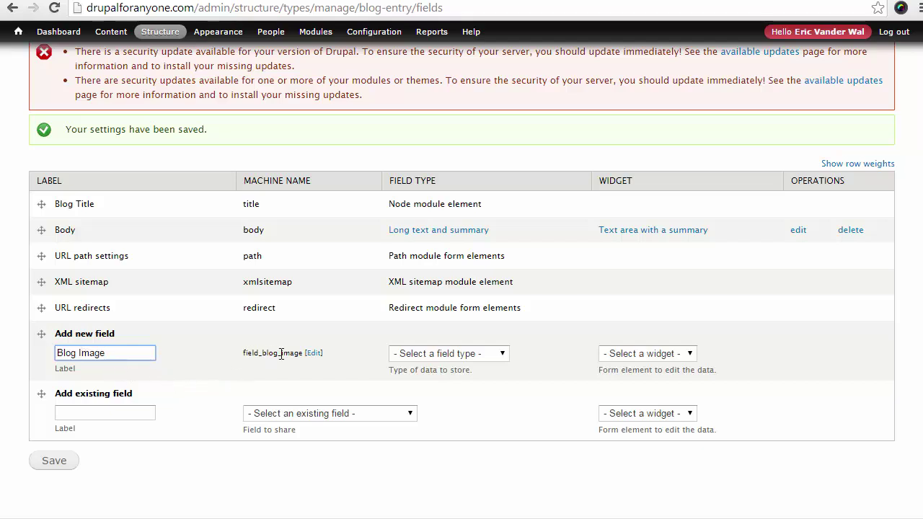
Set the new Blog Image field's type to Image with the Image widget and save the field.
click(375, 288)
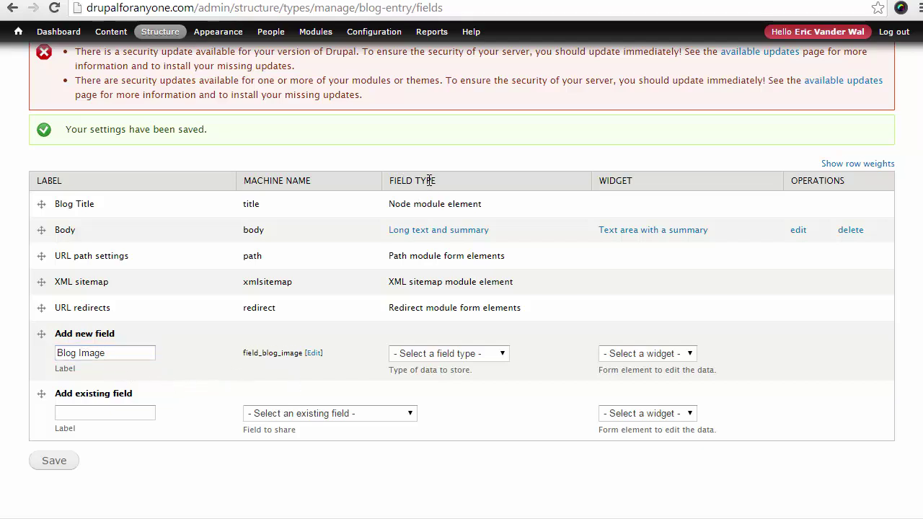
click(427, 354)
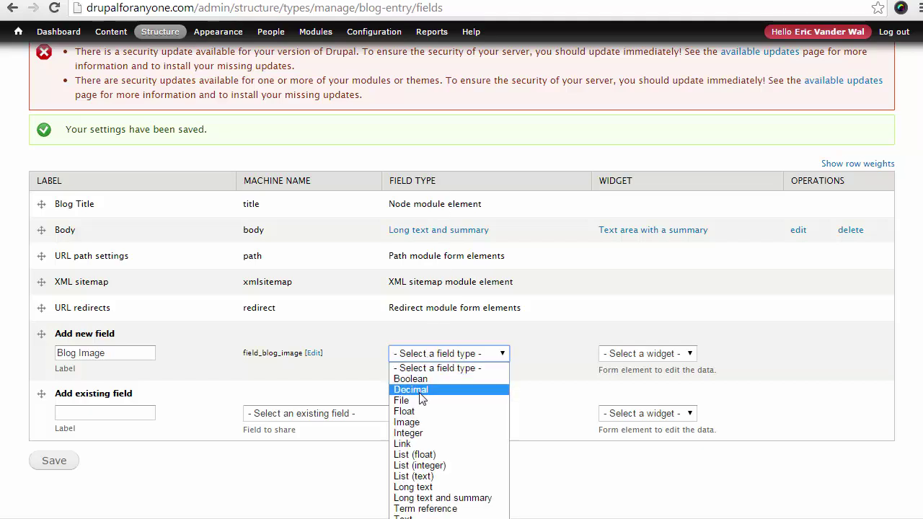
click(420, 422)
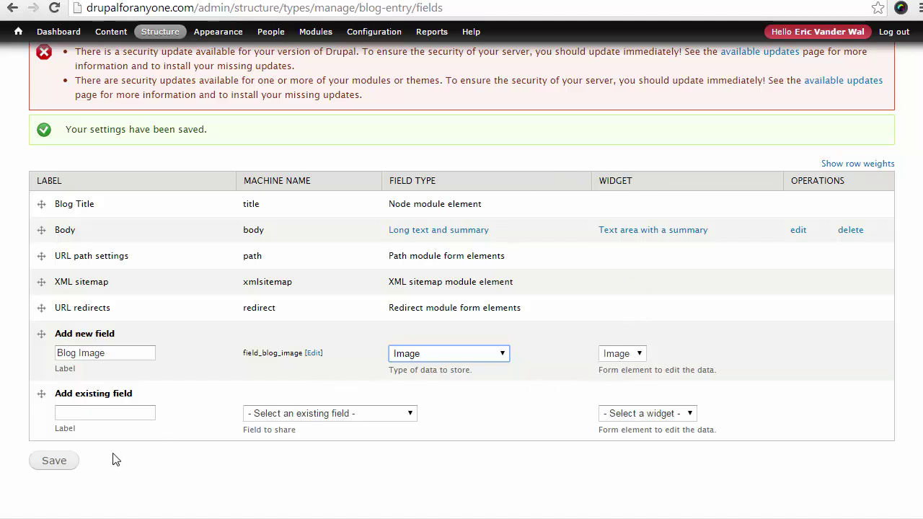
click(68, 463)
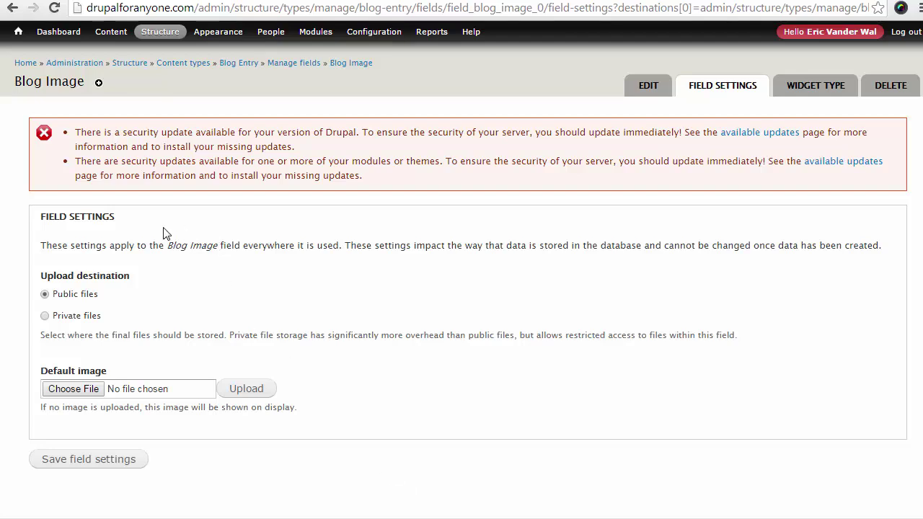
Keep Public files as the upload destination and save the Blog Image field settings.
drag(105, 297, 53, 316)
drag(107, 297, 56, 297)
click(99, 464)
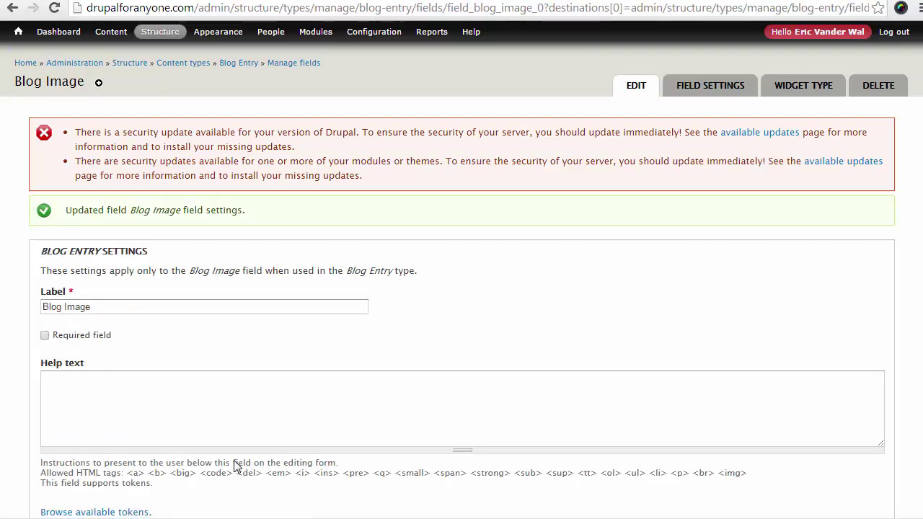
Enter "Add a visually descriptive blog image for this blog entry." as the Blog Image field's help text.
scroll(235, 462, down, 1)
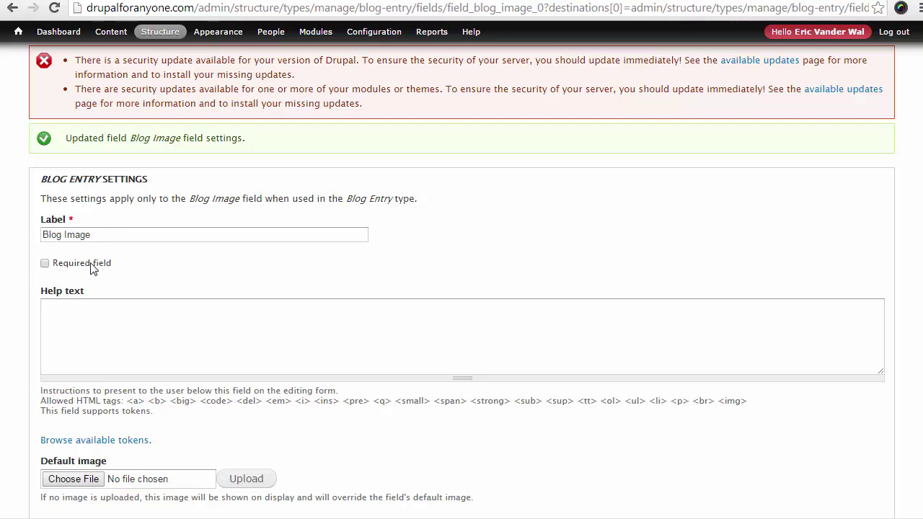
click(99, 321)
text(Add a visually descriptive blog image for this blog entry.)
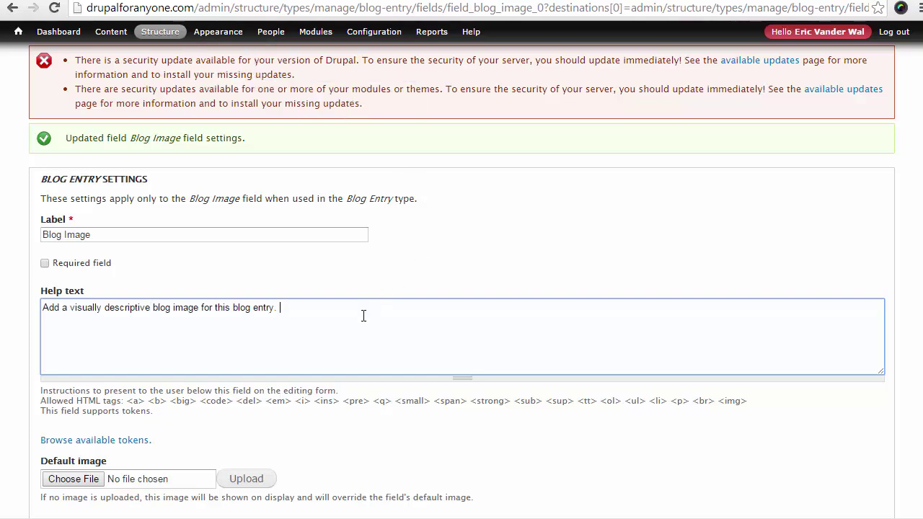
Set the file directory for Blog Image uploads to blog-image.
scroll(364, 317, down, 3)
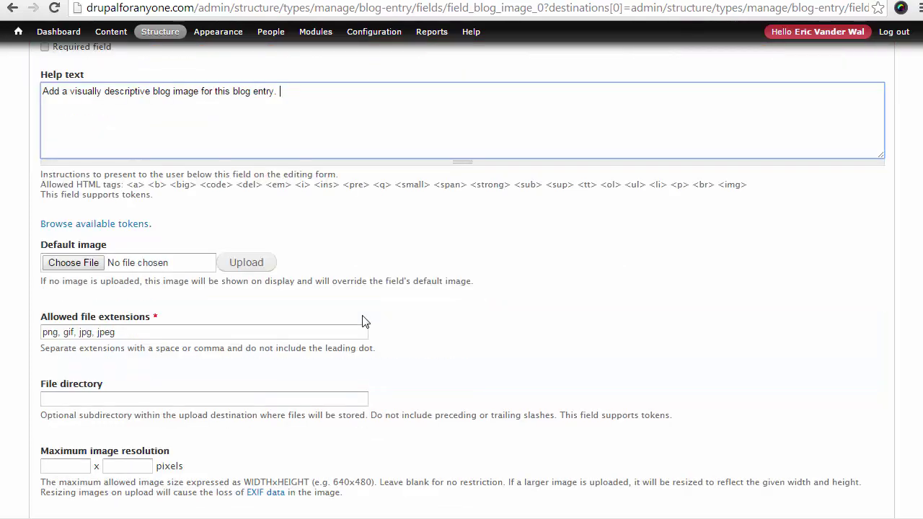
scroll(364, 321, down, 1)
click(281, 326)
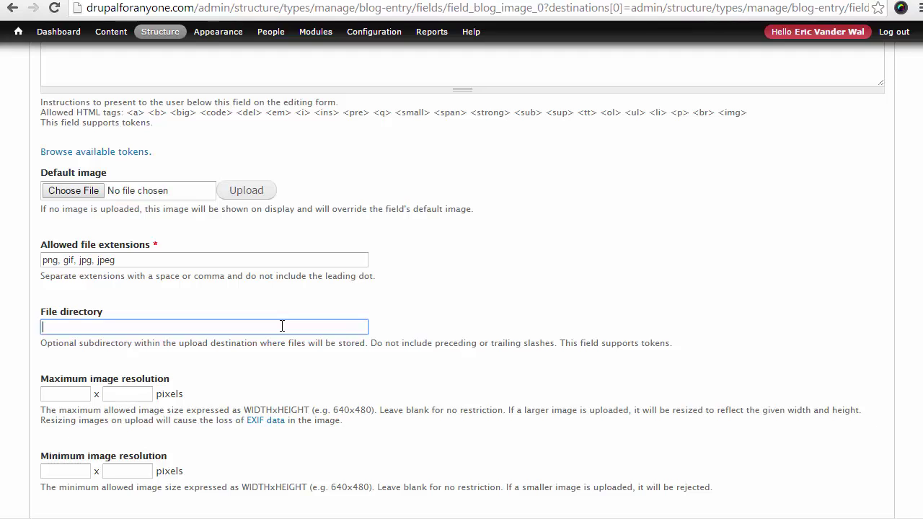
text(blog-image)
click(586, 332)
Set the minimum image resolution to 640 x 480 pixels and enable the Alt field for Blog Image.
scroll(585, 332, down, 2)
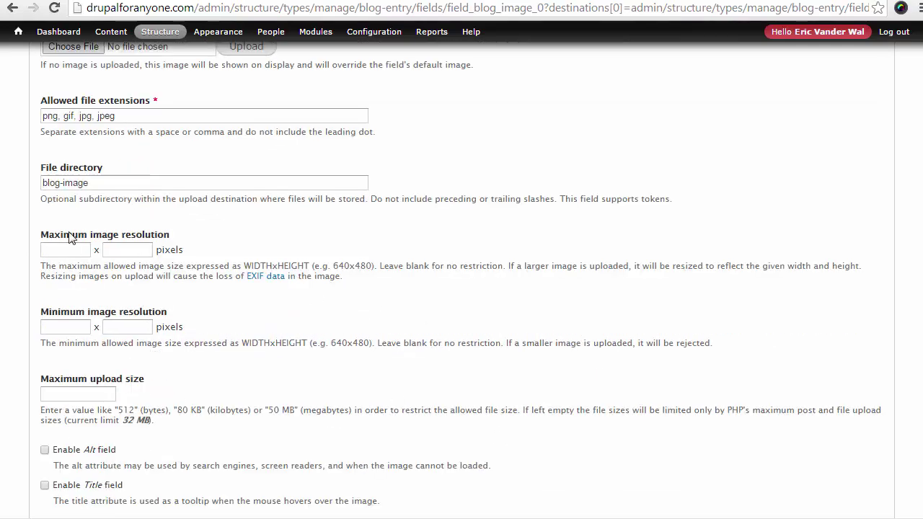
click(75, 326)
drag(373, 343, 340, 345)
click(78, 322)
text(640)
key(Tab)
text(480)
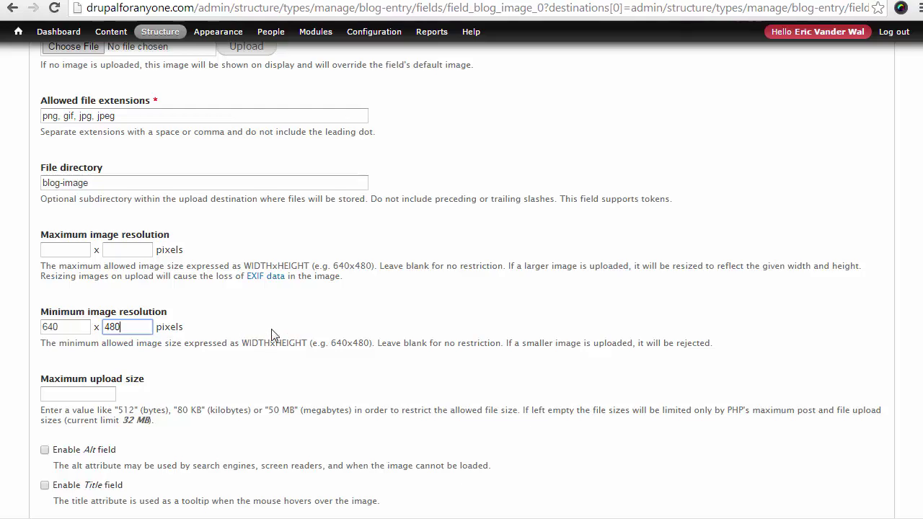
click(282, 333)
scroll(282, 333, down, 3)
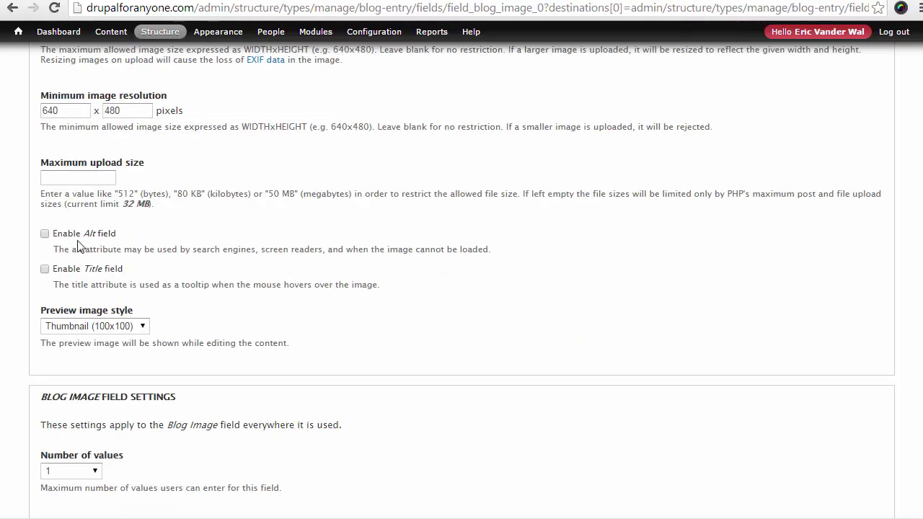
click(108, 235)
Set the number of values for Blog Image to 1 and save its settings.
scroll(285, 277, down, 3)
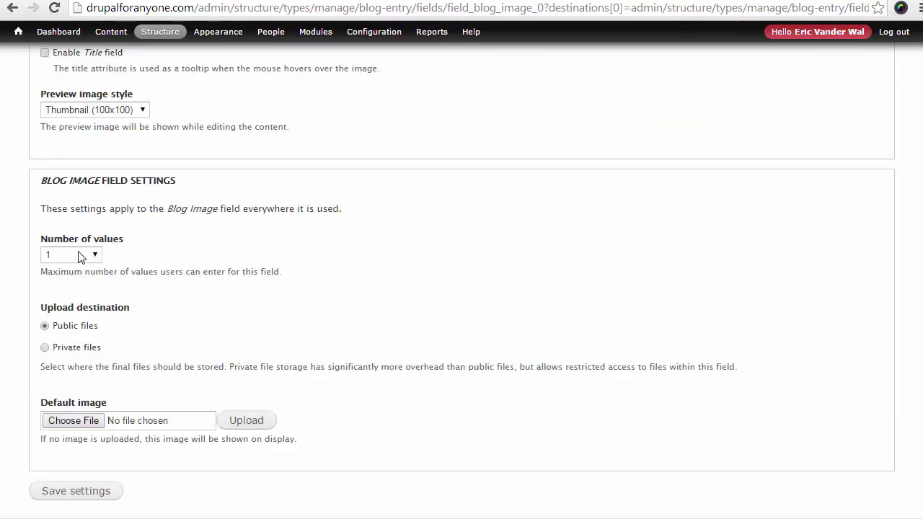
click(80, 257)
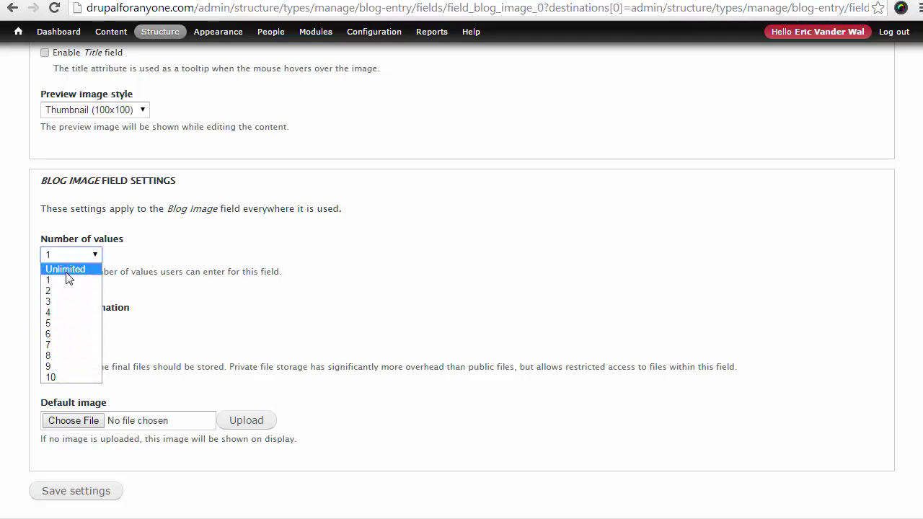
click(66, 281)
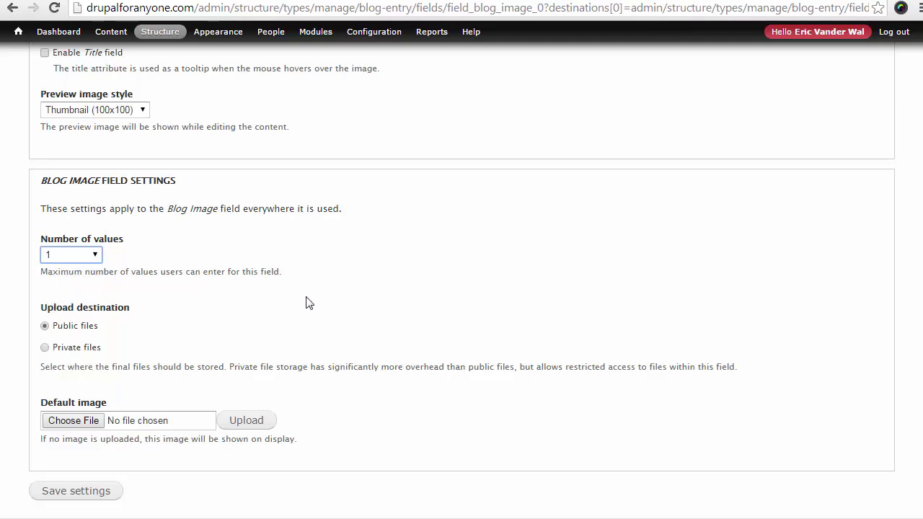
scroll(306, 301, down, 1)
click(98, 463)
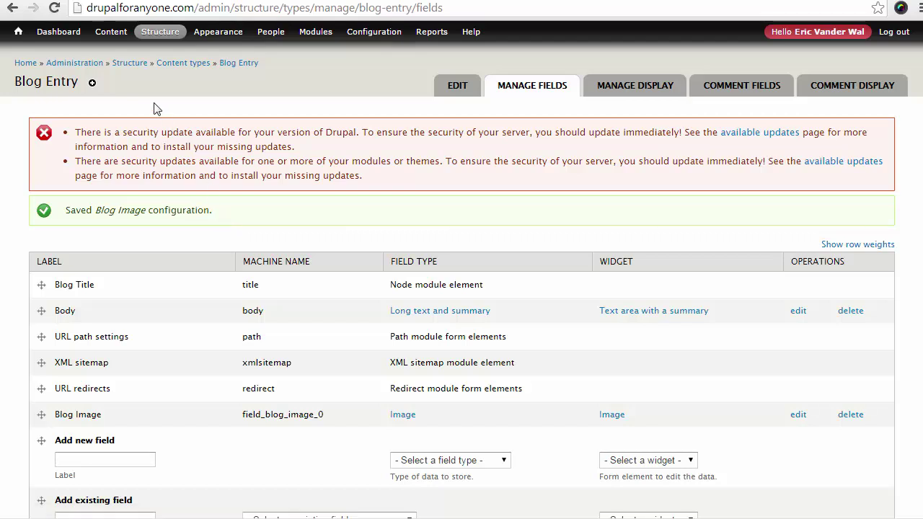
Open the page for adding a taxonomy vocabulary in a new browser tab and switch to it.
mouse_move(155, 34)
mouse_move(170, 101)
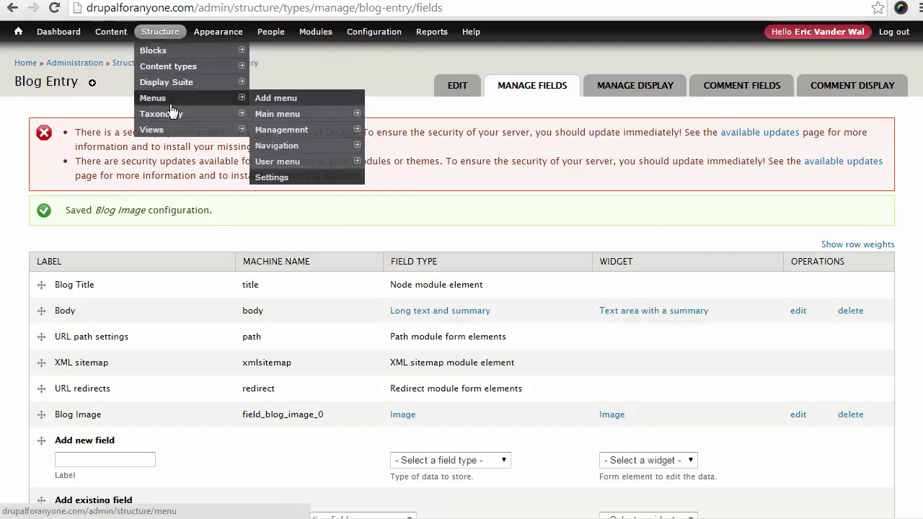
mouse_move(174, 117)
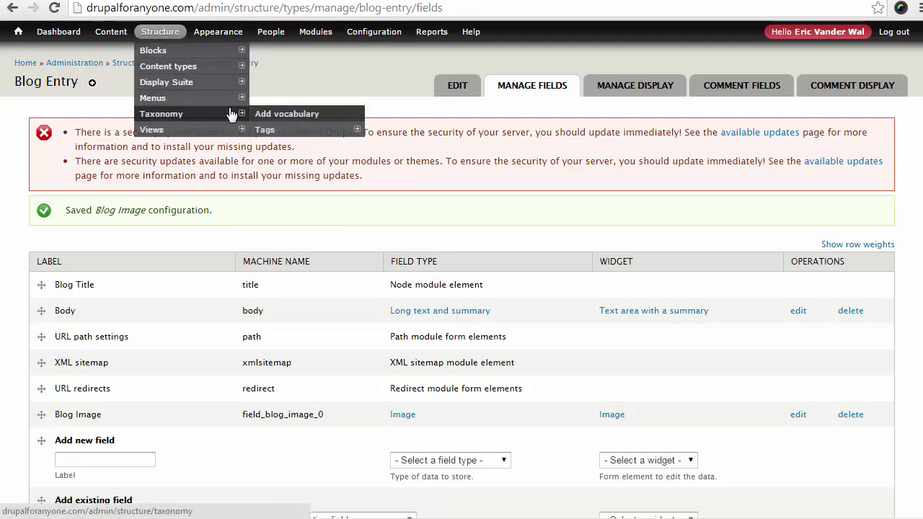
right_click(285, 117)
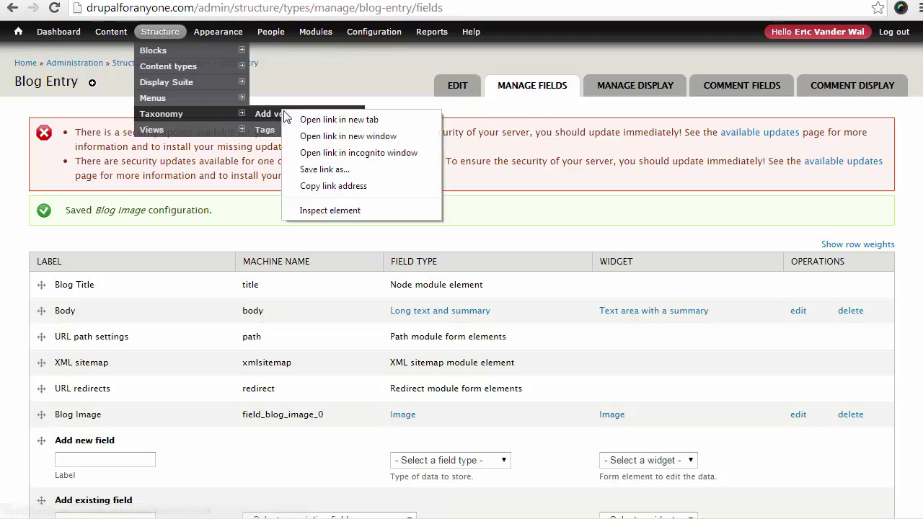
click(292, 121)
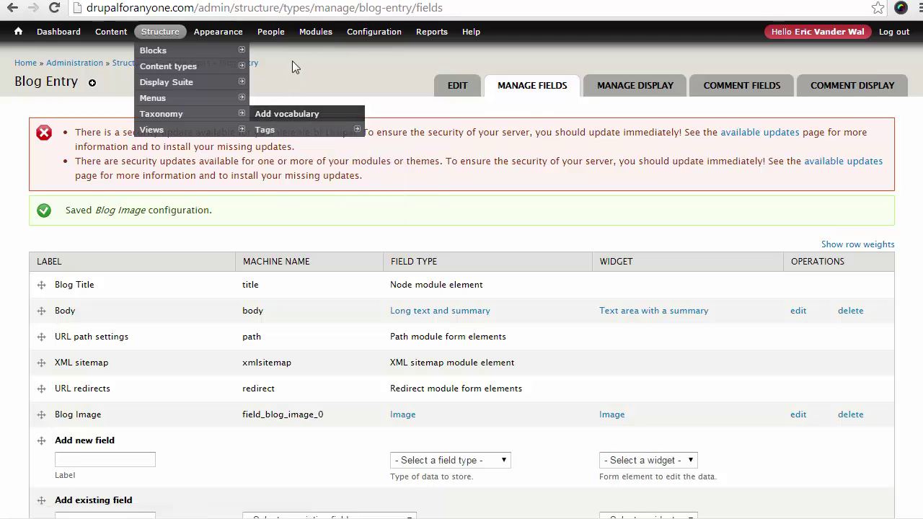
key(ctrl+Tab)
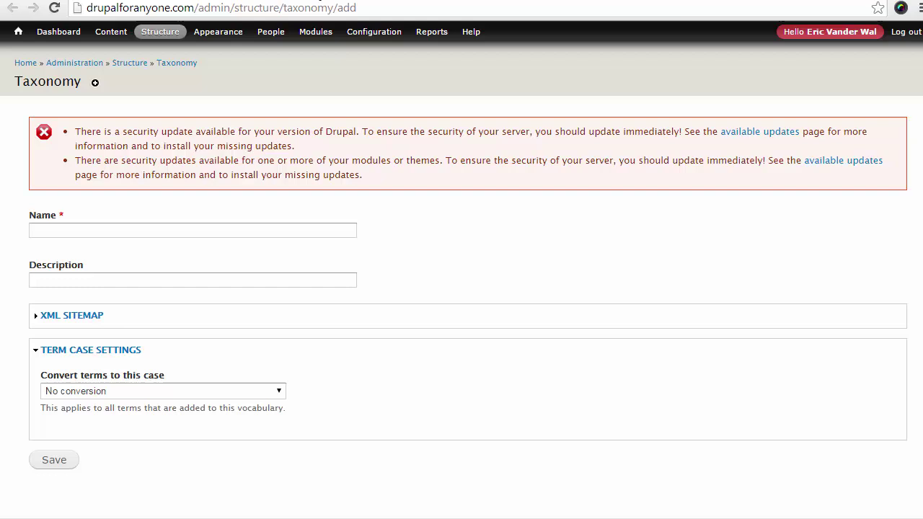
Create a taxonomy vocabulary named Blog Tags and check its entry in the vocabulary list.
click(181, 227)
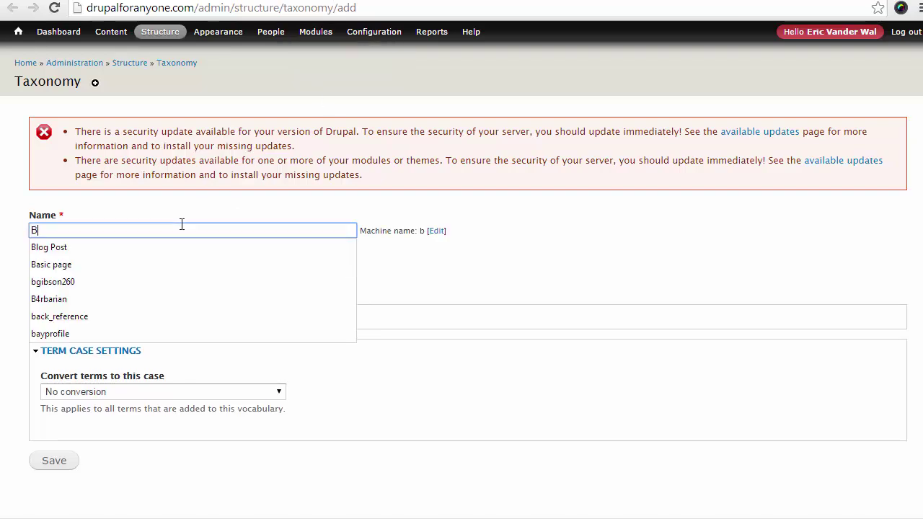
text(log Tafgs)
key(BackSpace)
key(BackSpace)
key(BackSpace)
text(gs)
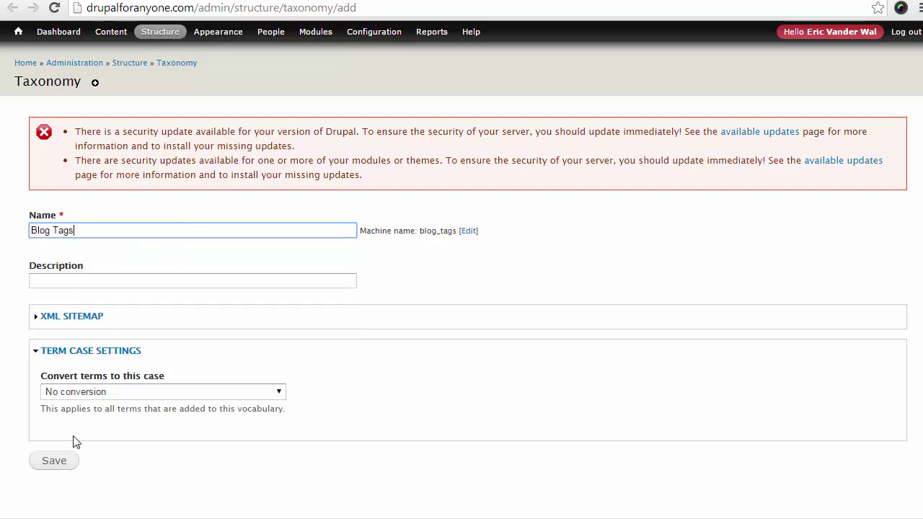
click(56, 462)
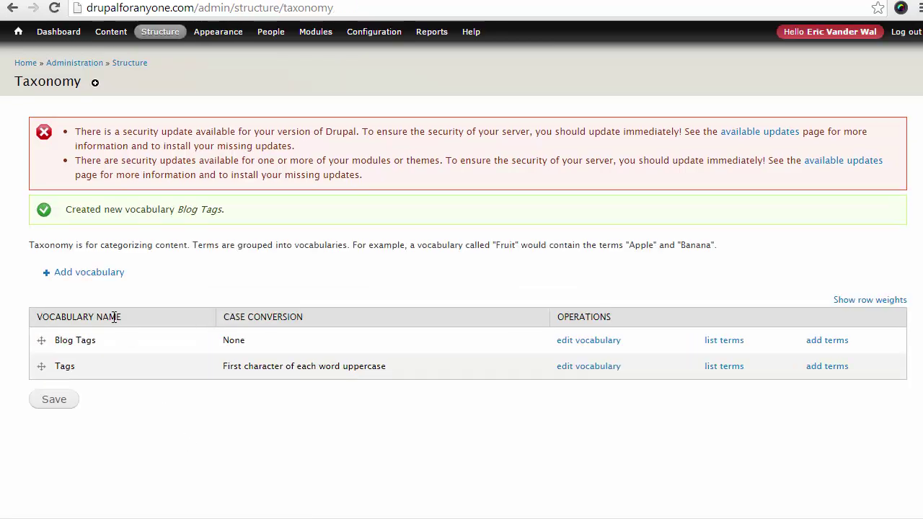
drag(98, 339, 55, 339)
click(157, 385)
Return to the Blog Entry field management page and enter Blog Tags as the label of a new field.
mouse_move(373, 32)
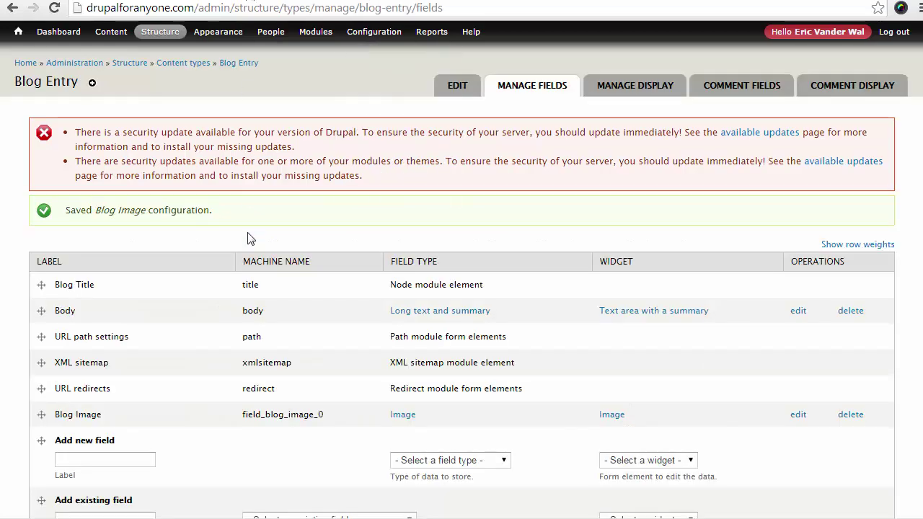
scroll(214, 326, down, 1)
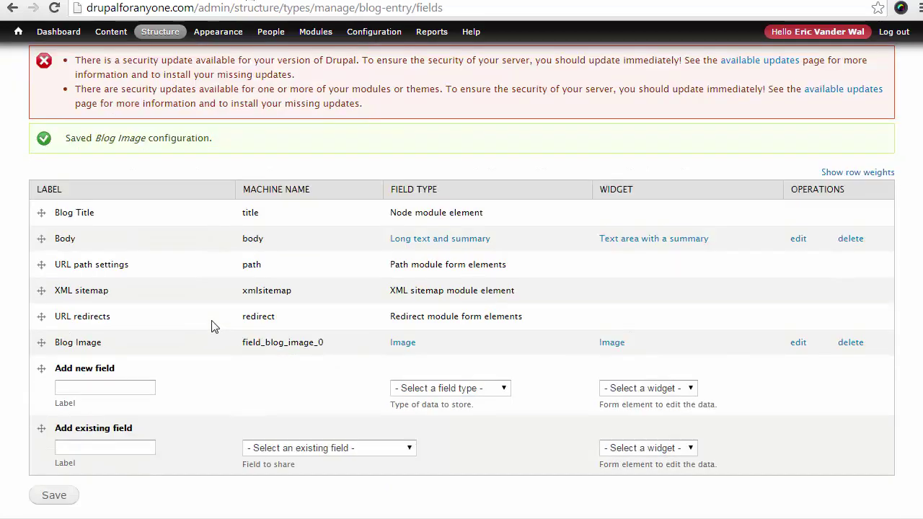
scroll(212, 325, down, 1)
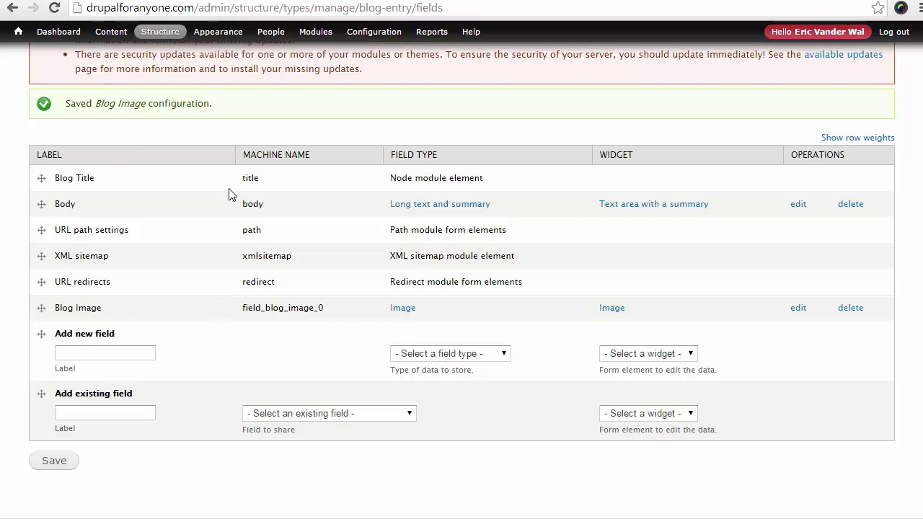
click(87, 354)
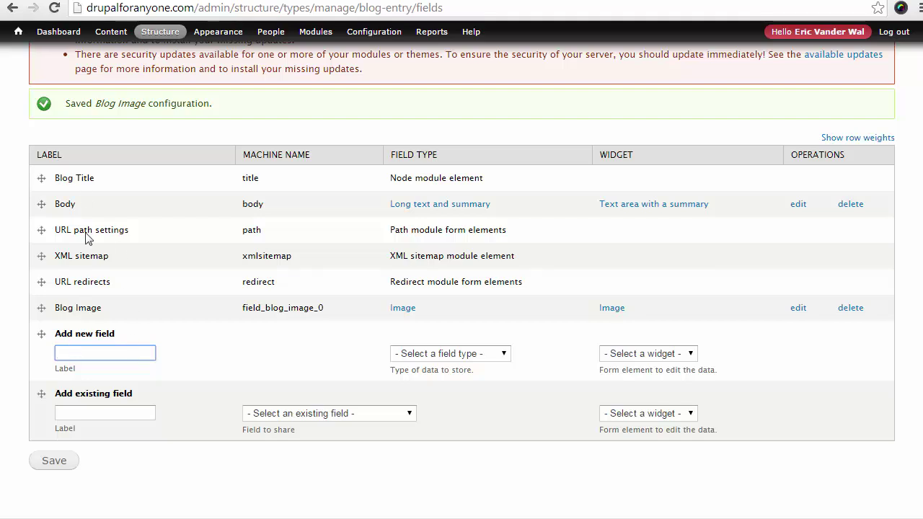
click(83, 356)
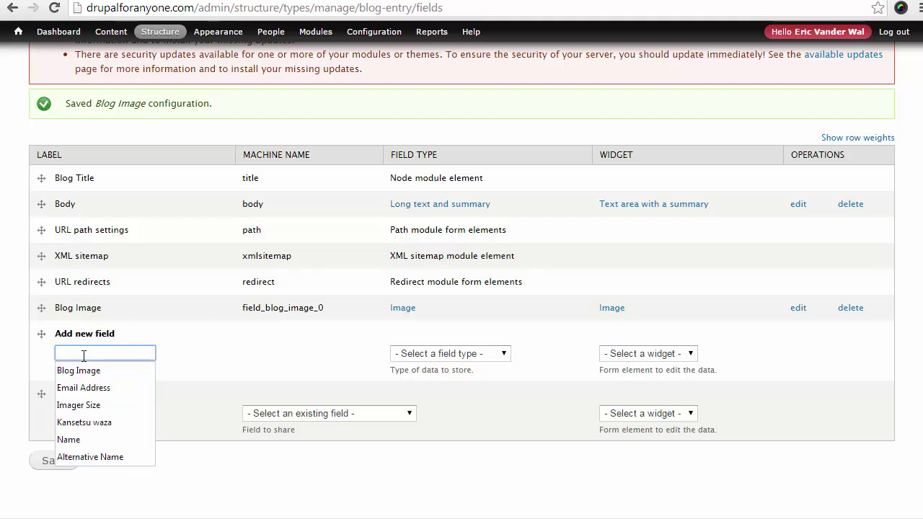
text(Blog )
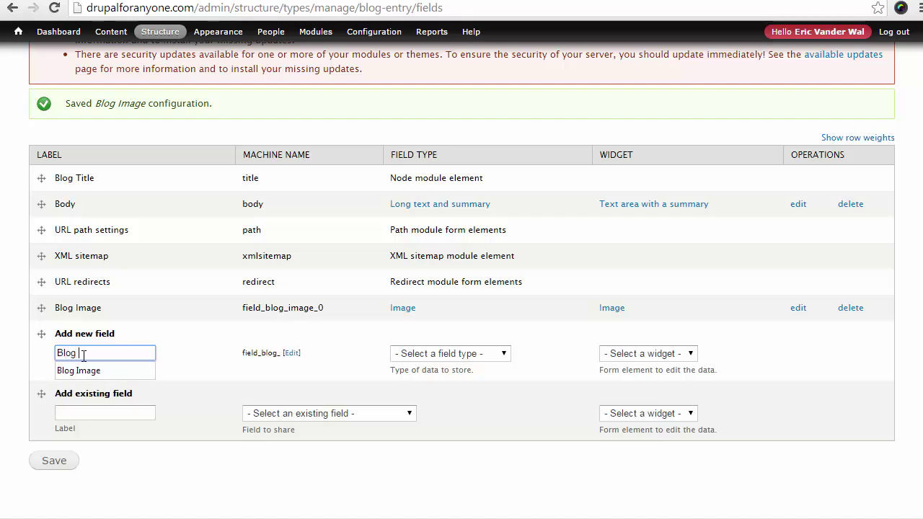
text(Tags)
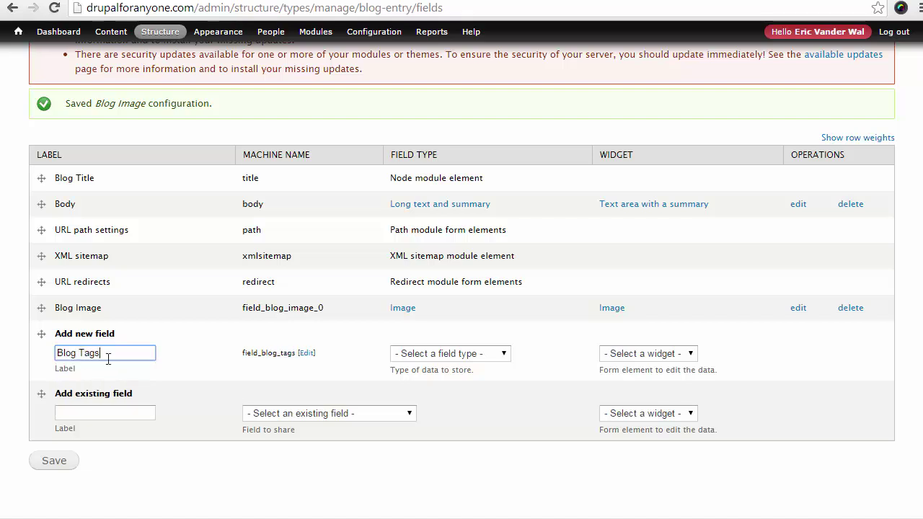
Set the Blog Tags field to Term reference with the Autocomplete term widget (tagging) and save the field.
click(426, 355)
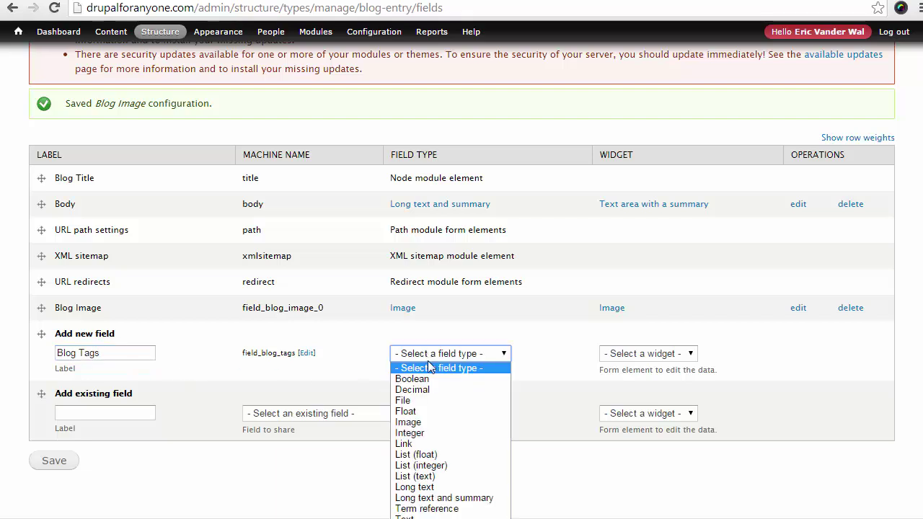
click(431, 508)
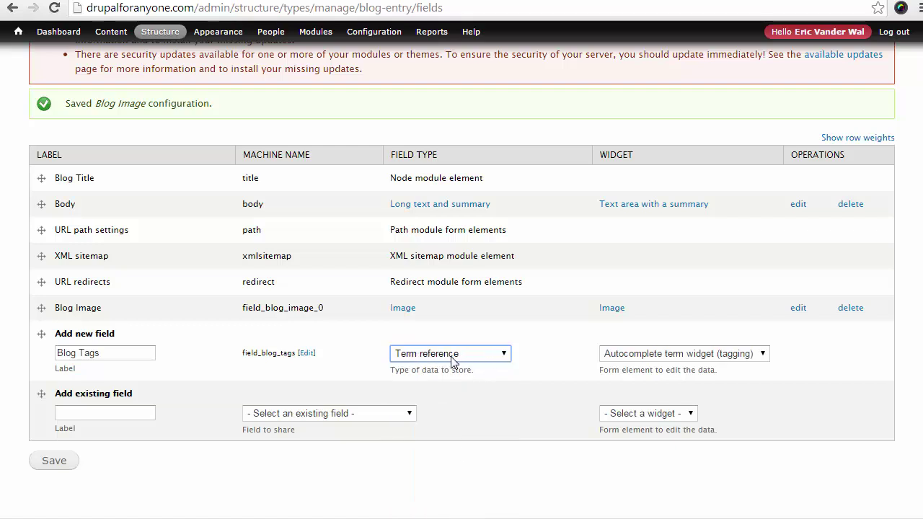
key(Tab)
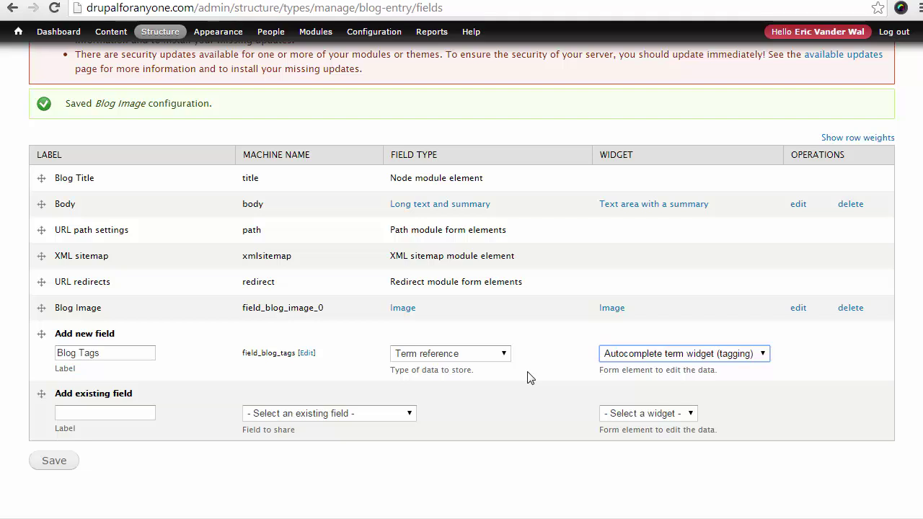
click(64, 465)
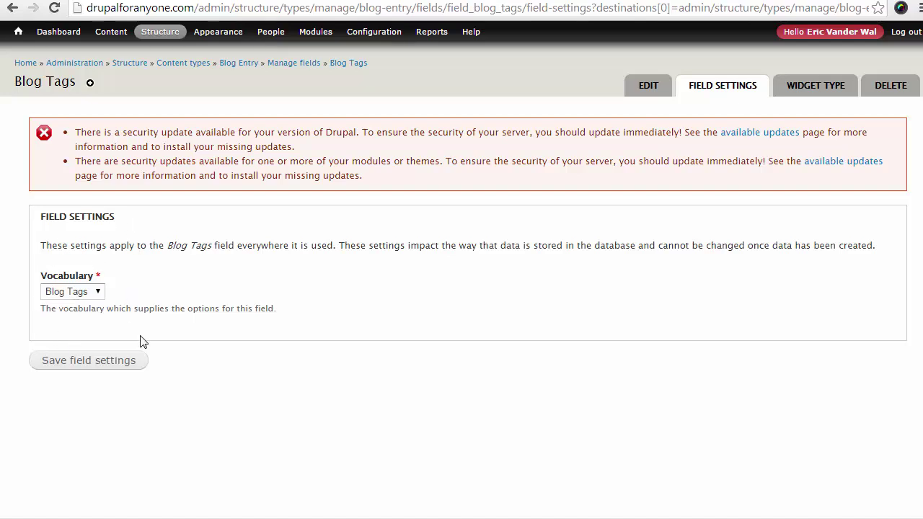
Select Blog Tags as the vocabulary that supplies the field's options and save the field settings.
click(88, 293)
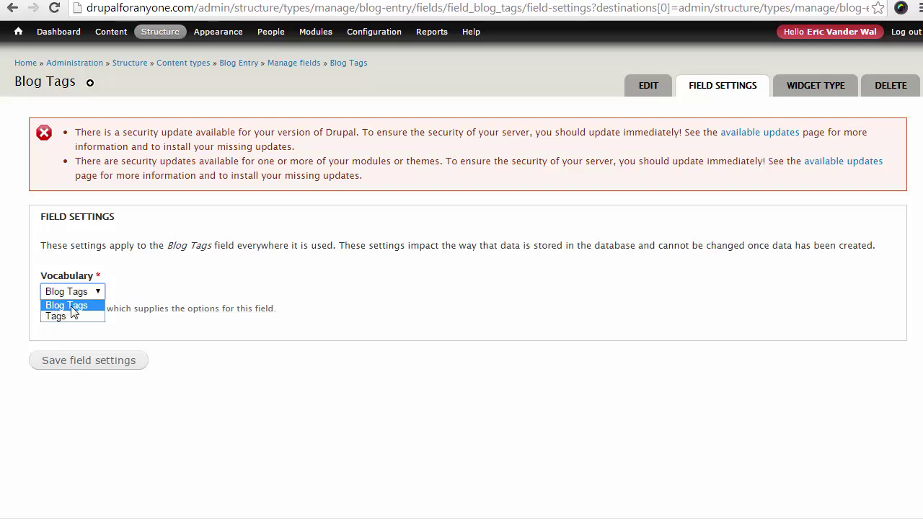
click(66, 306)
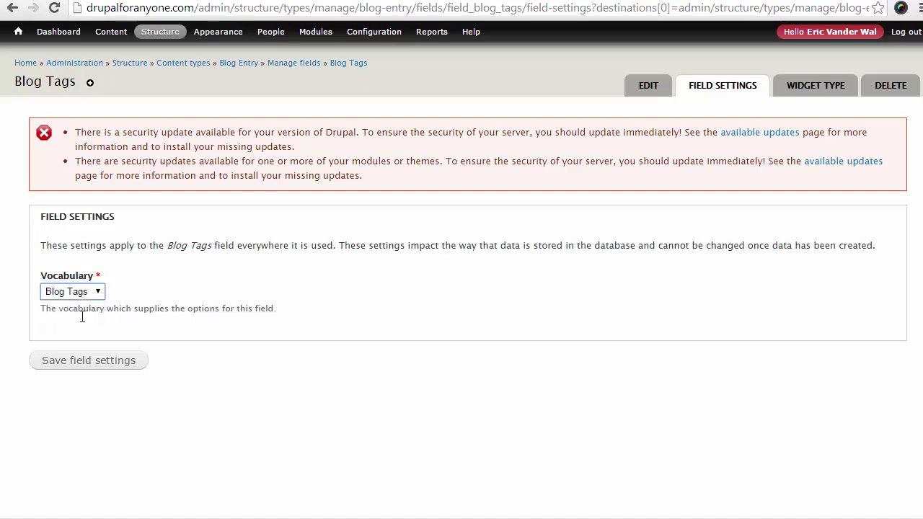
click(88, 360)
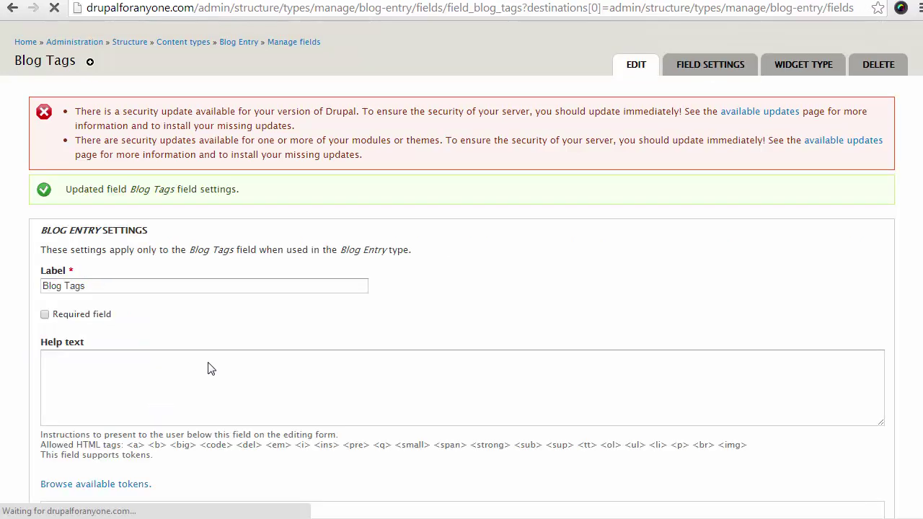
Enter the help text "Create some descriptive blog tags for SEO purposes." for the Blog Tags field.
scroll(209, 368, down, 1)
click(204, 342)
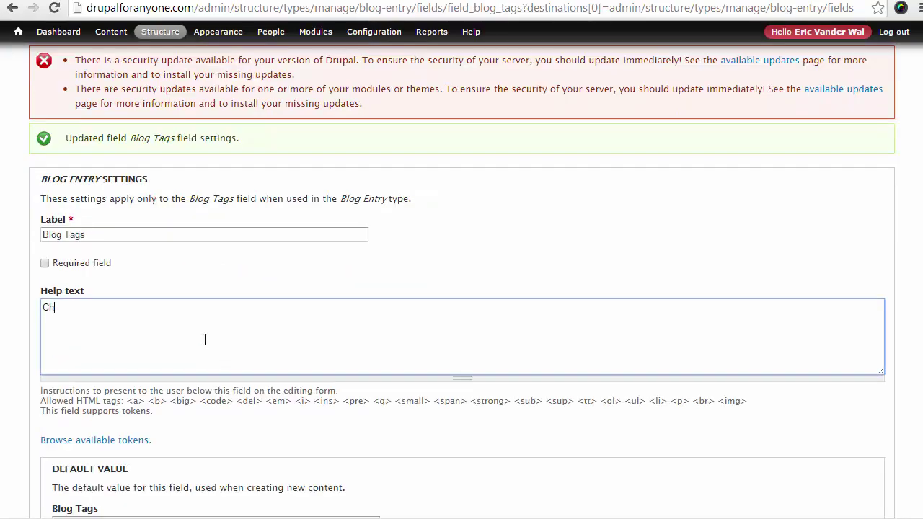
text(Cr)
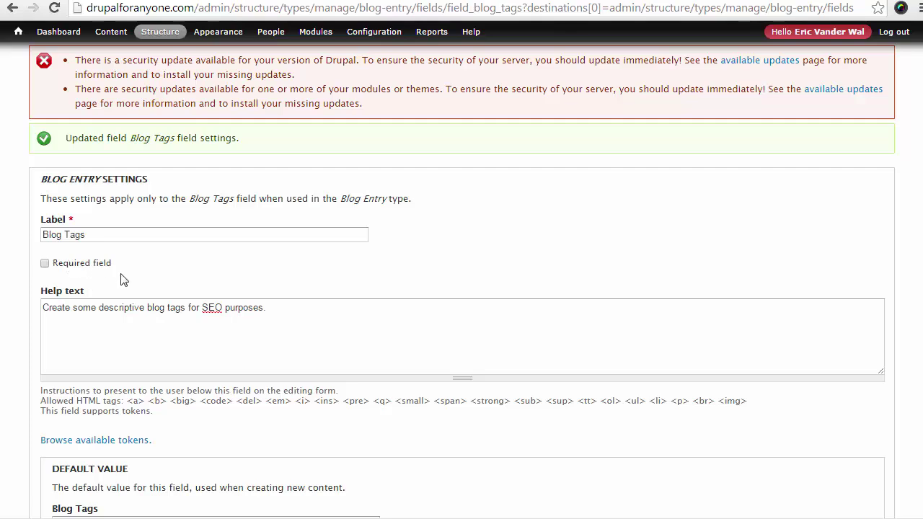
Set the Blog Tags field's number of values to Unlimited and save the settings.
scroll(267, 271, down, 3)
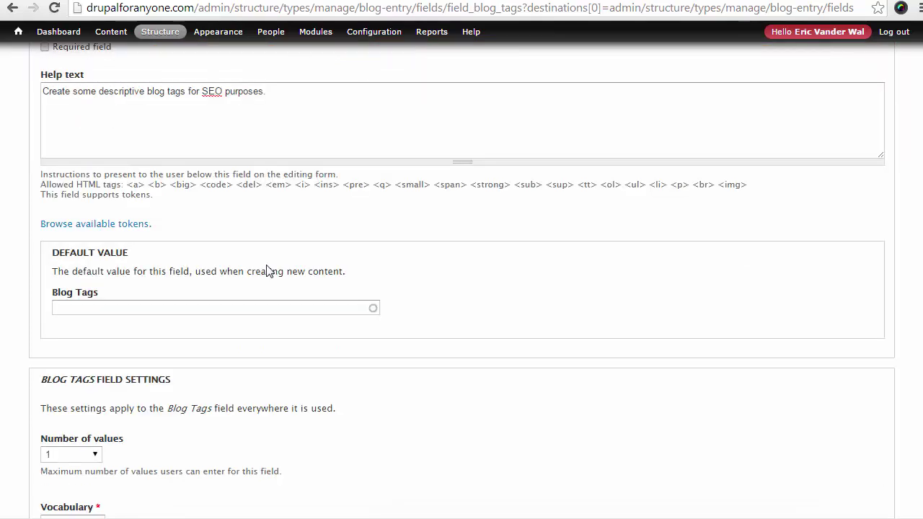
scroll(267, 271, down, 2)
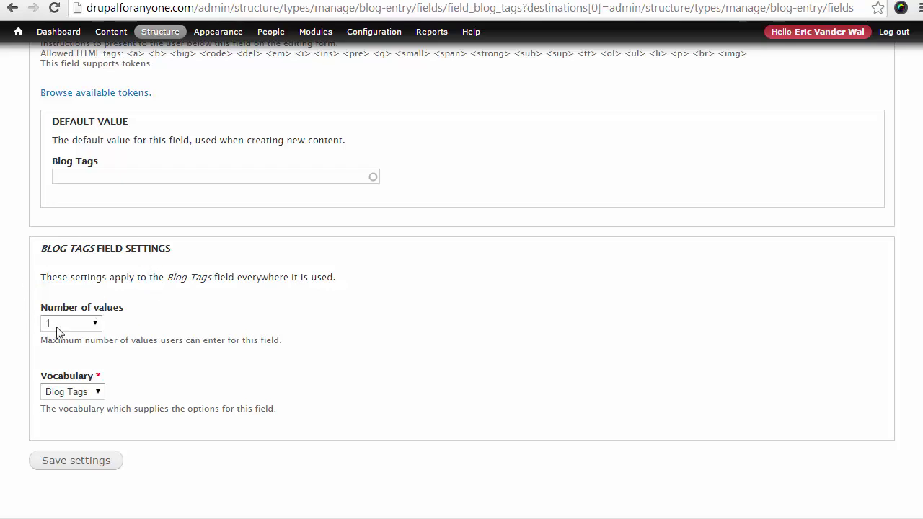
click(95, 323)
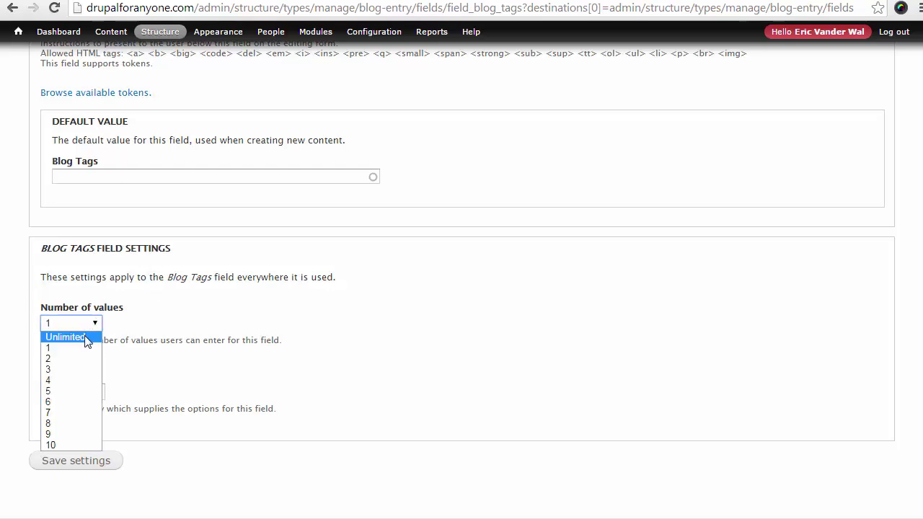
click(87, 338)
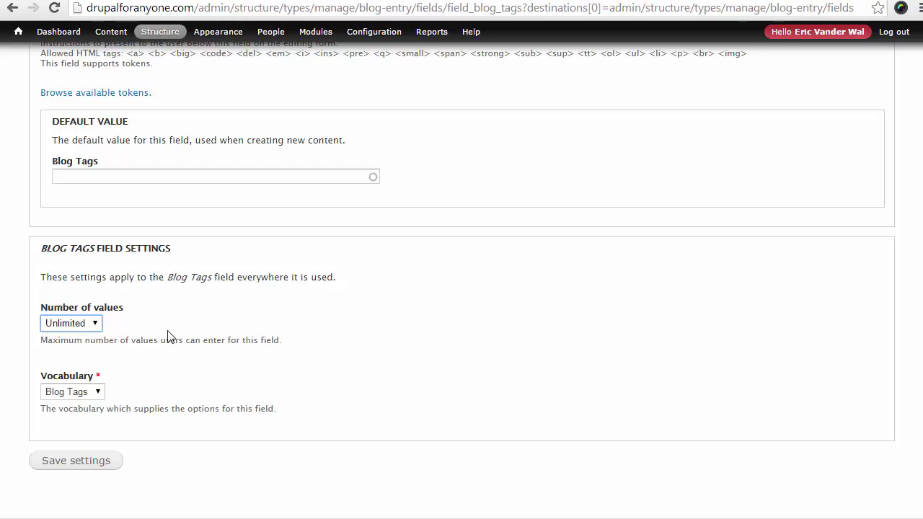
click(92, 462)
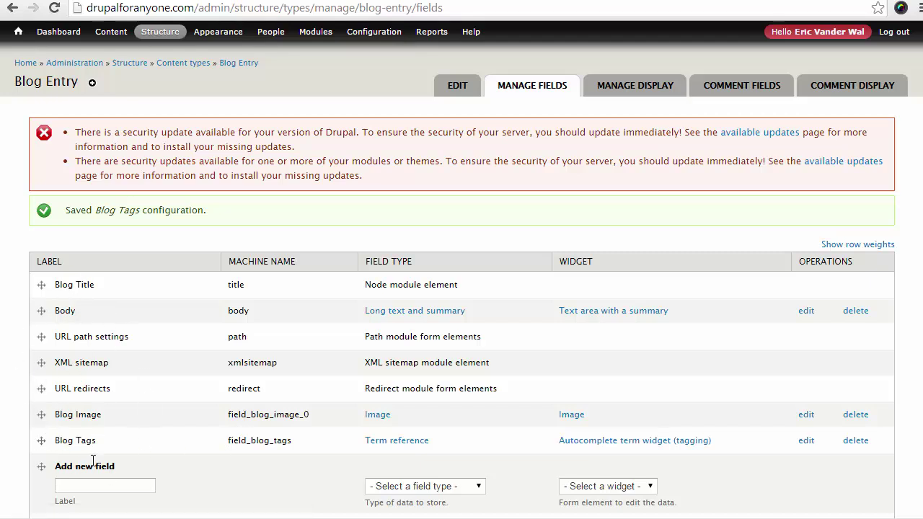
Reorder the Blog Entry fields so Blog Tags and Blog Image sit between Blog Title and Body, and save the order.
drag(41, 414, 42, 311)
drag(43, 481, 12, 346)
scroll(12, 347, down, 2)
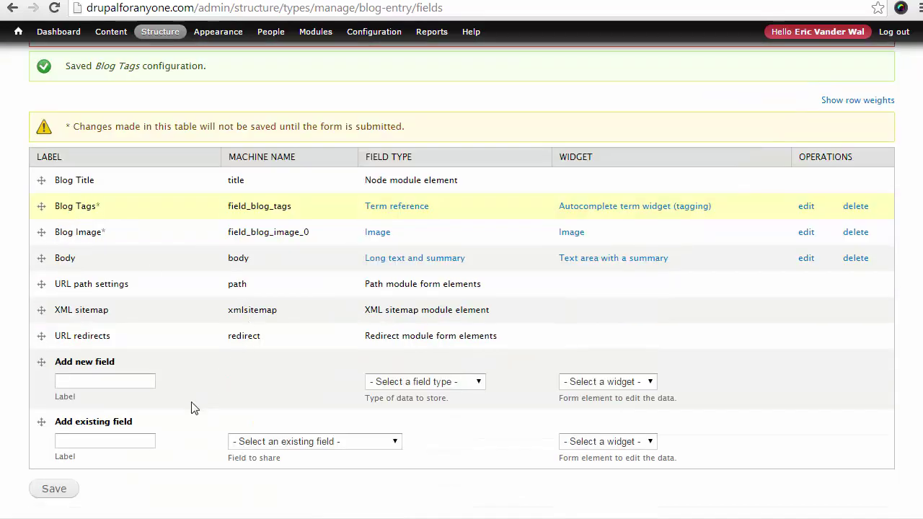
scroll(191, 406, down, 1)
click(58, 461)
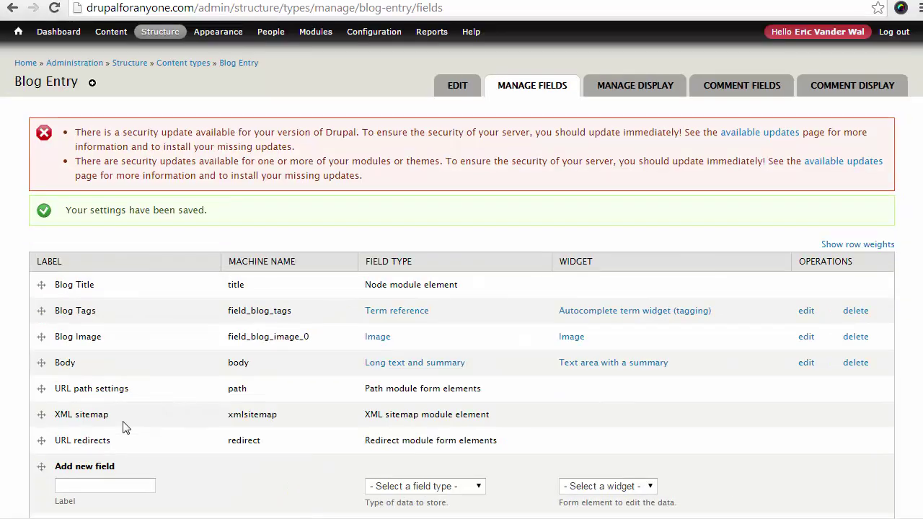
Open the form for creating a new Blog Entry and examine its title, tags, image and body fields.
mouse_move(118, 37)
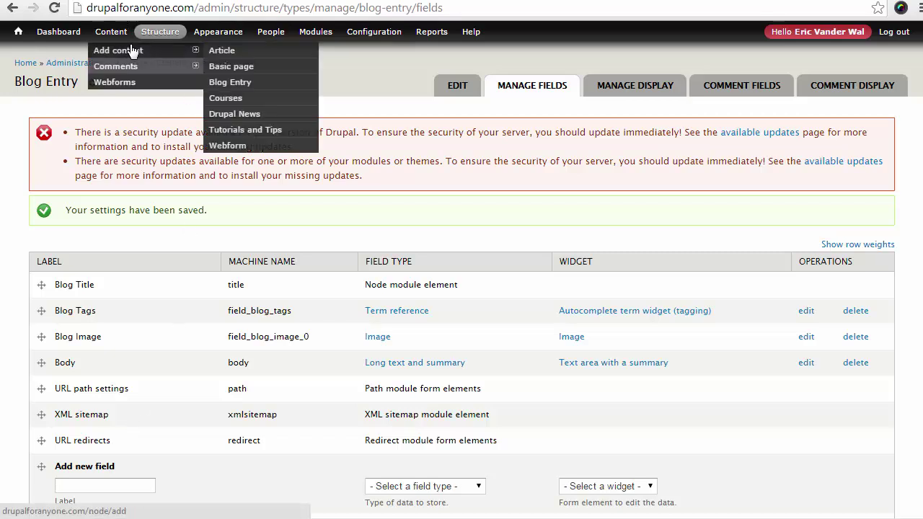
click(242, 89)
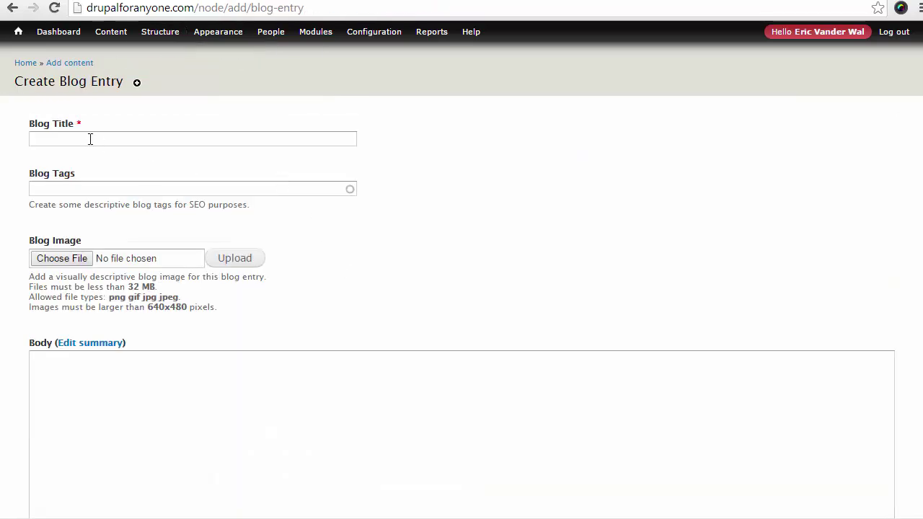
drag(85, 122, 15, 122)
drag(80, 174, 21, 173)
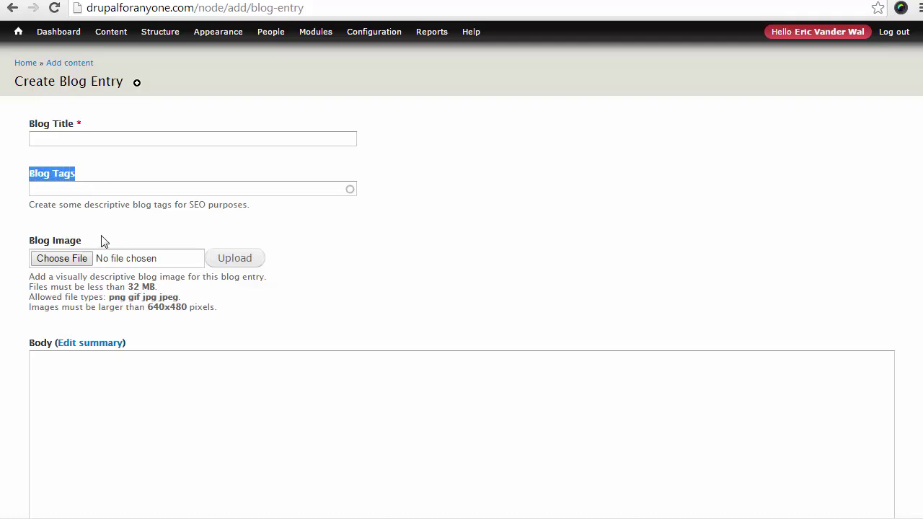
drag(107, 241, 26, 242)
double_click(40, 343)
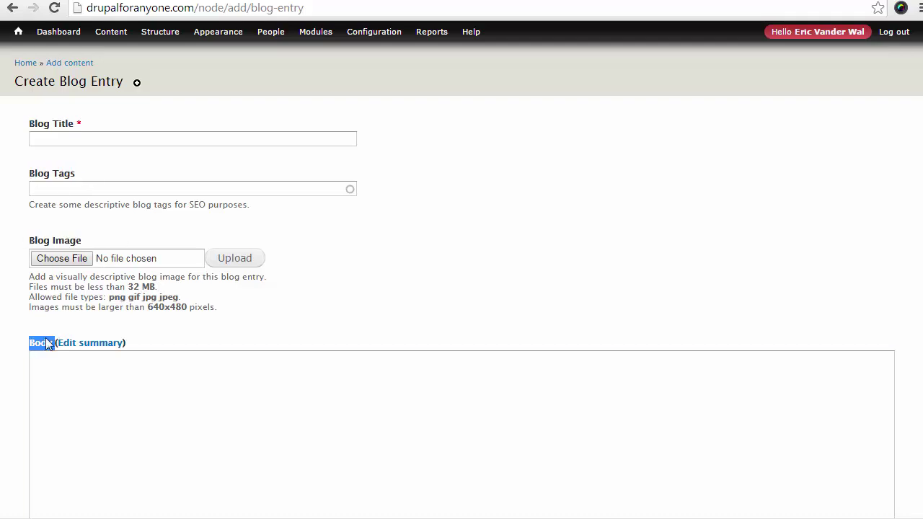
click(351, 319)
scroll(352, 317, down, 1)
scroll(289, 288, up, 1)
Fill in the entry with title and alternate text Blog Test Post, tags "blogs rule, test posts, drupal 7", image beef_tomatoes.jpg and Lorem ipsum body text.
click(78, 140)
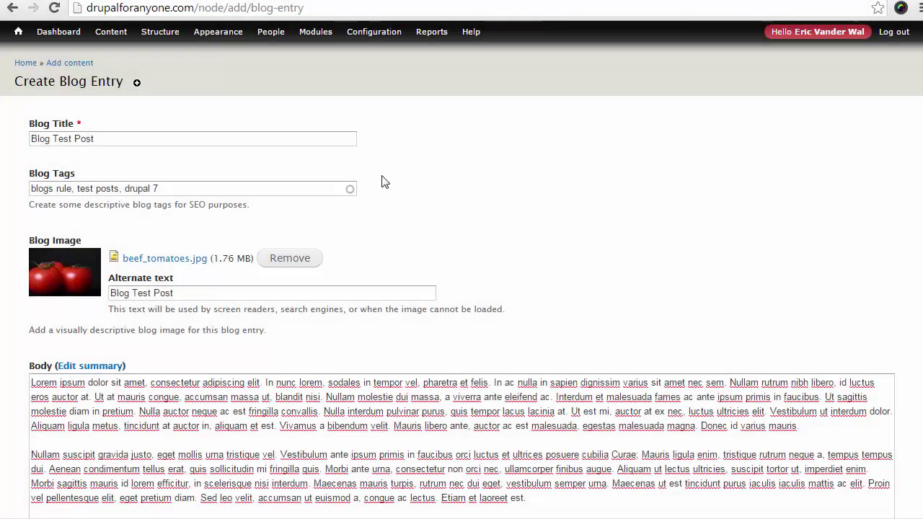
click(156, 139)
click(172, 192)
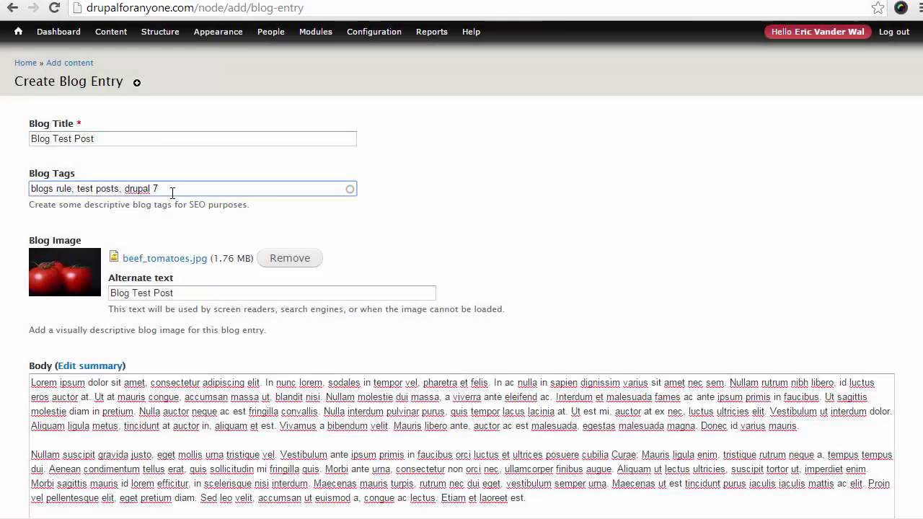
double_click(124, 292)
drag(124, 292, 184, 297)
click(313, 339)
scroll(313, 342, down, 1)
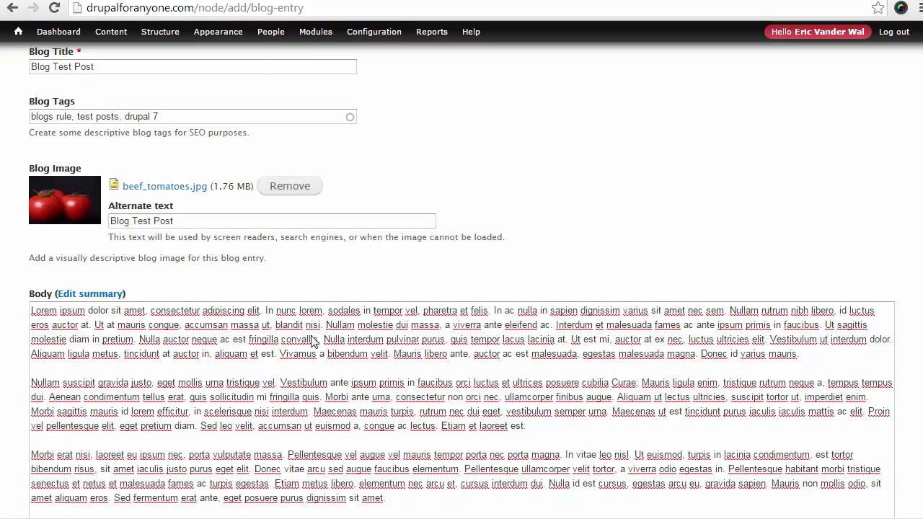
Check the body text, save the blog entry and review the image and tags on the published page.
click(320, 382)
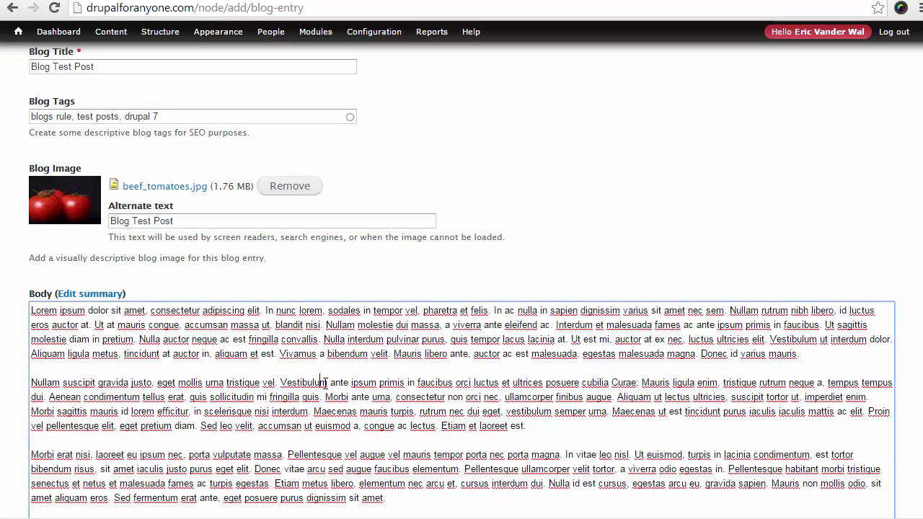
scroll(327, 380, down, 3)
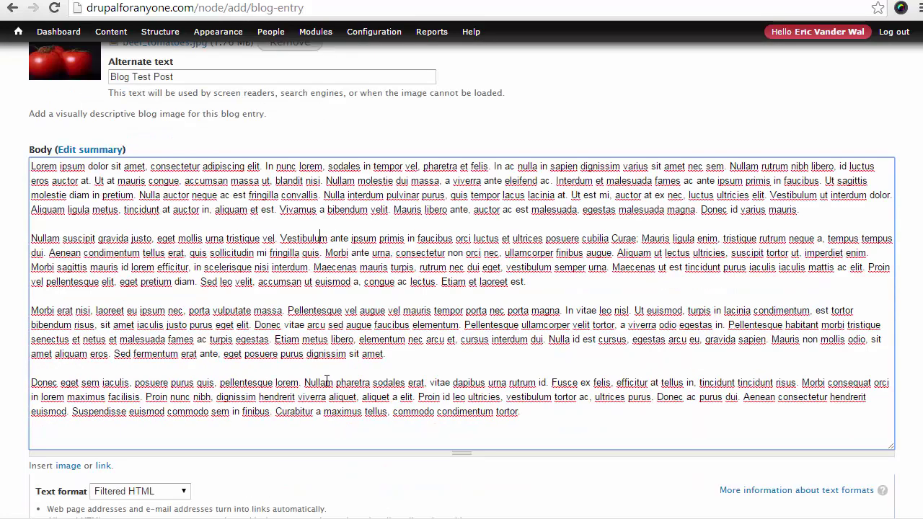
scroll(325, 384, down, 3)
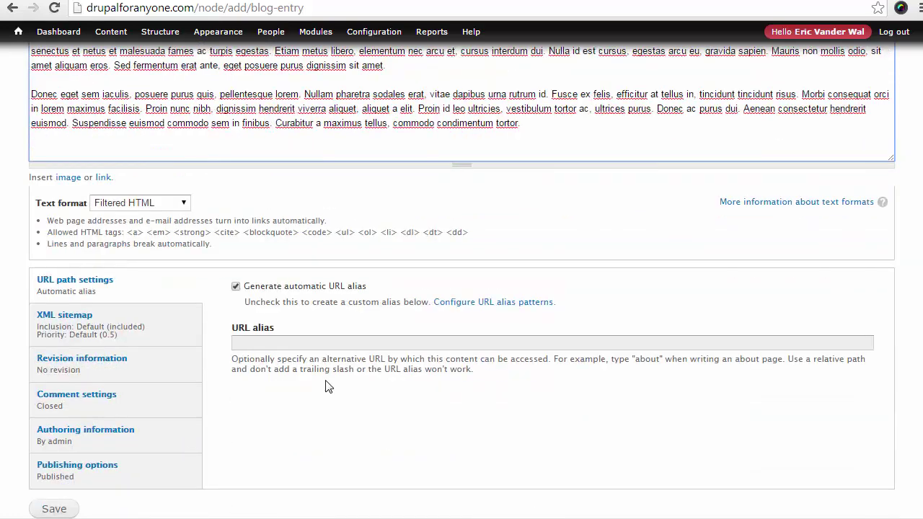
scroll(325, 387, down, 1)
click(54, 461)
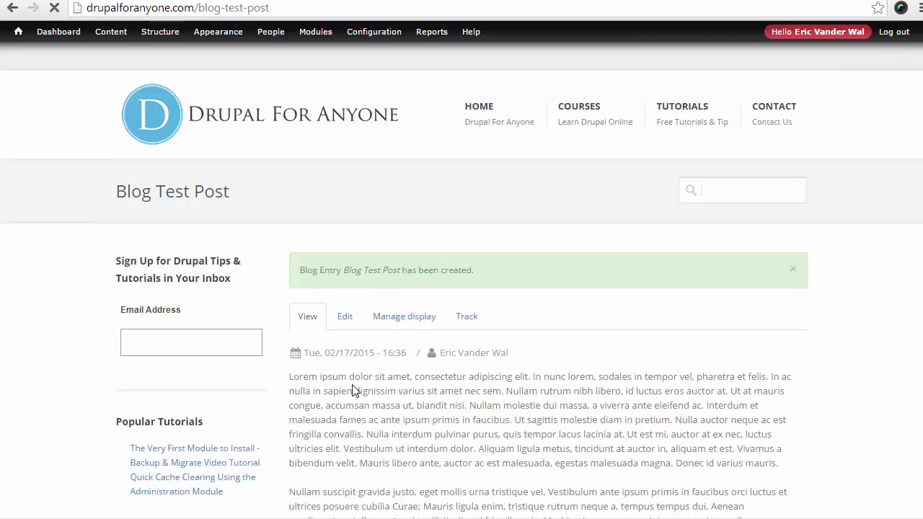
scroll(443, 418, down, 3)
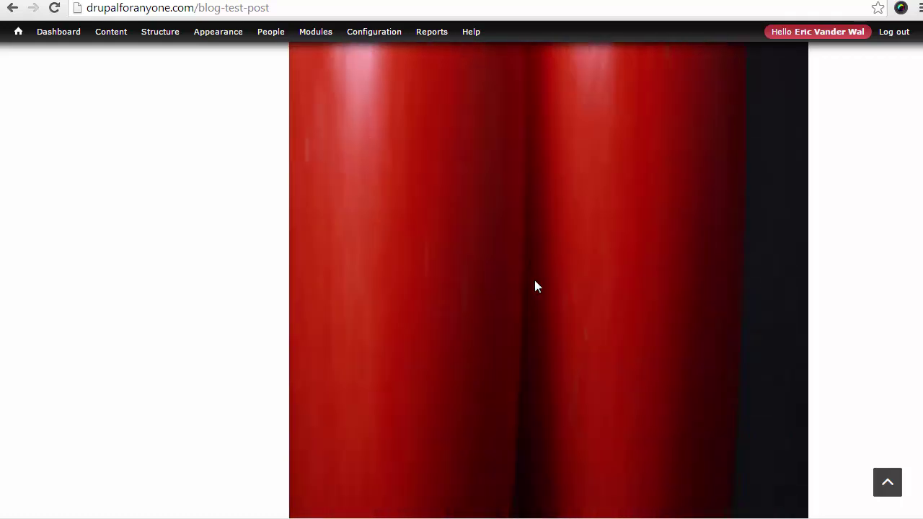
scroll(498, 310, down, 2)
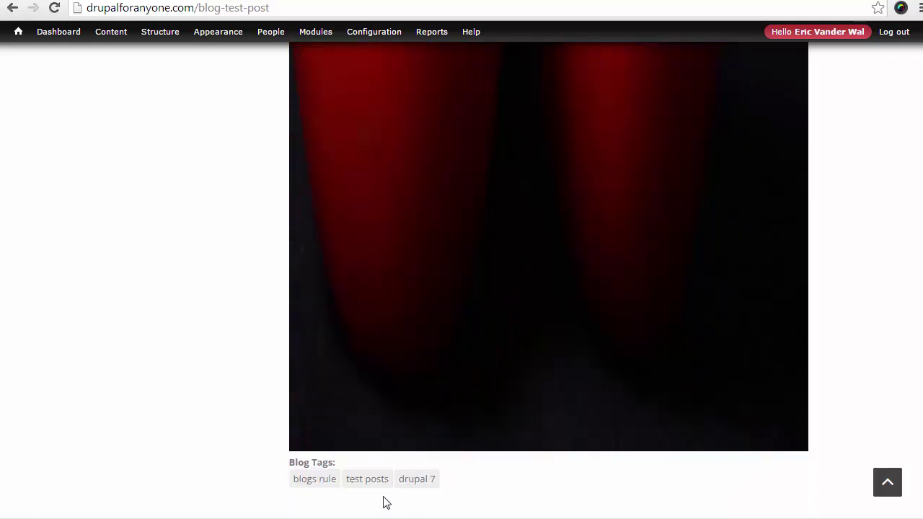
scroll(609, 389, up, 1)
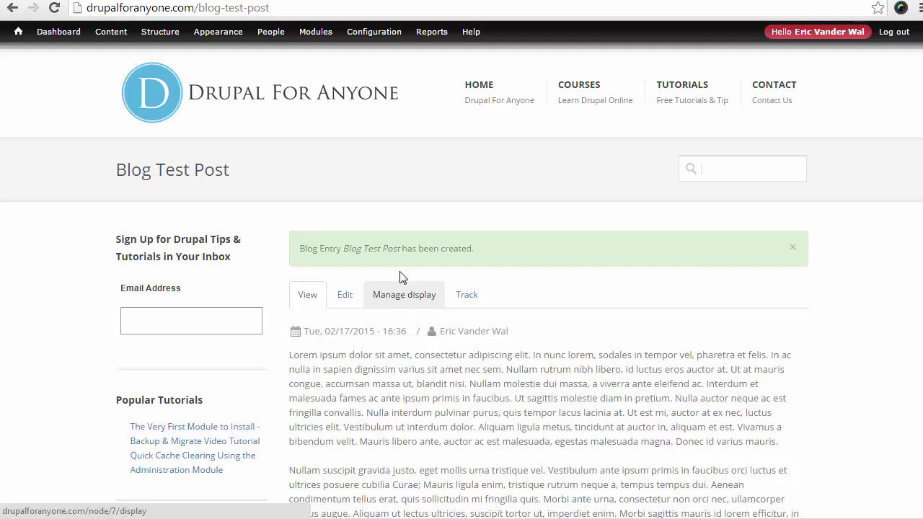
Open the display management page of the Blog Entry content type.
mouse_move(147, 35)
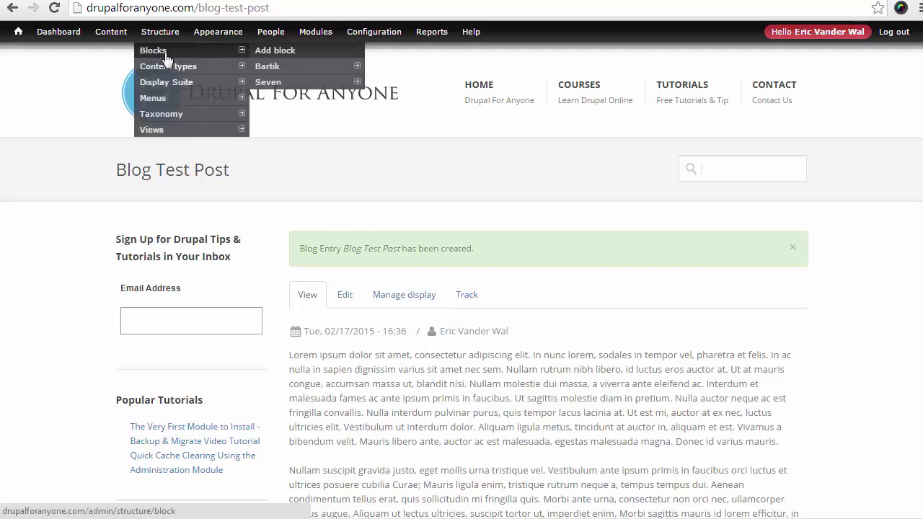
mouse_move(181, 68)
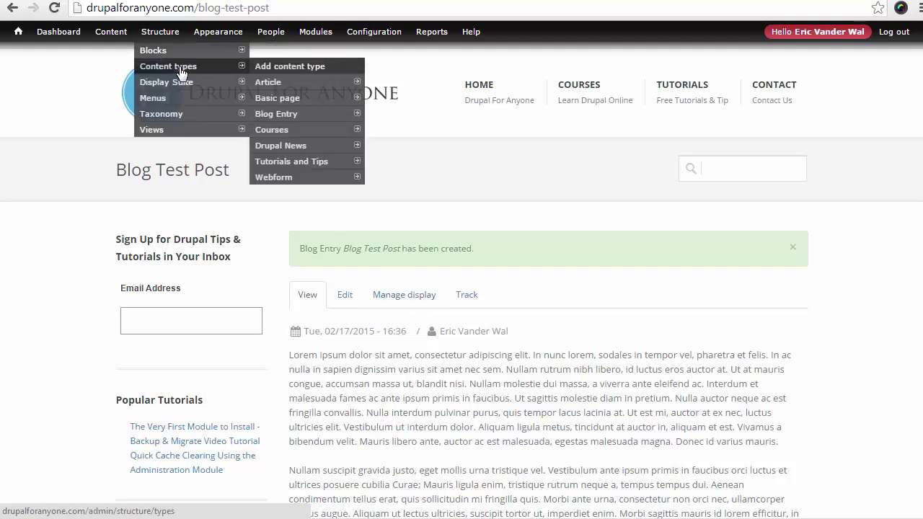
click(305, 118)
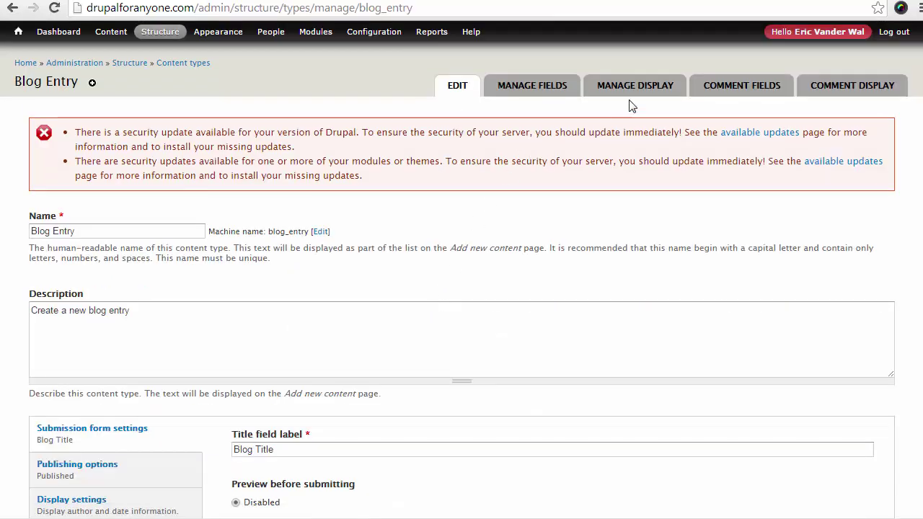
click(634, 95)
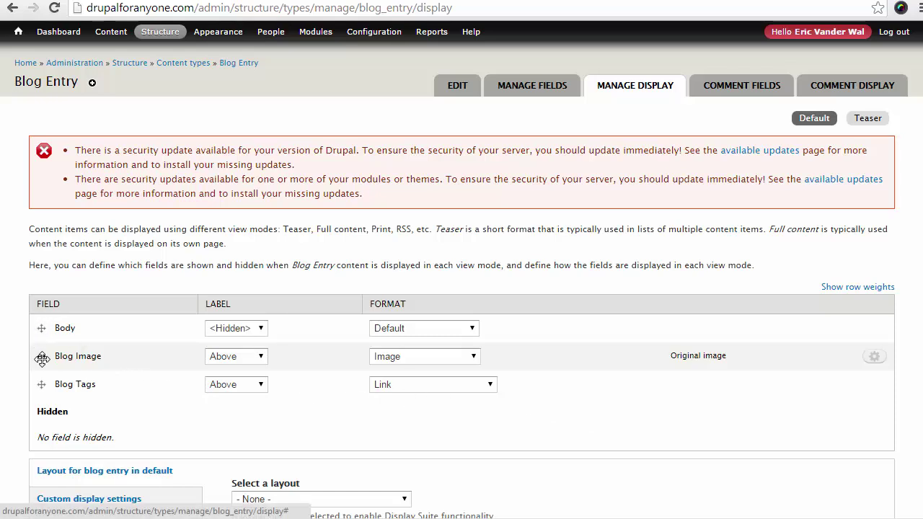
Reorder the default display fields to Blog Tags, Blog Image, Body and save the display settings.
drag(41, 356, 43, 332)
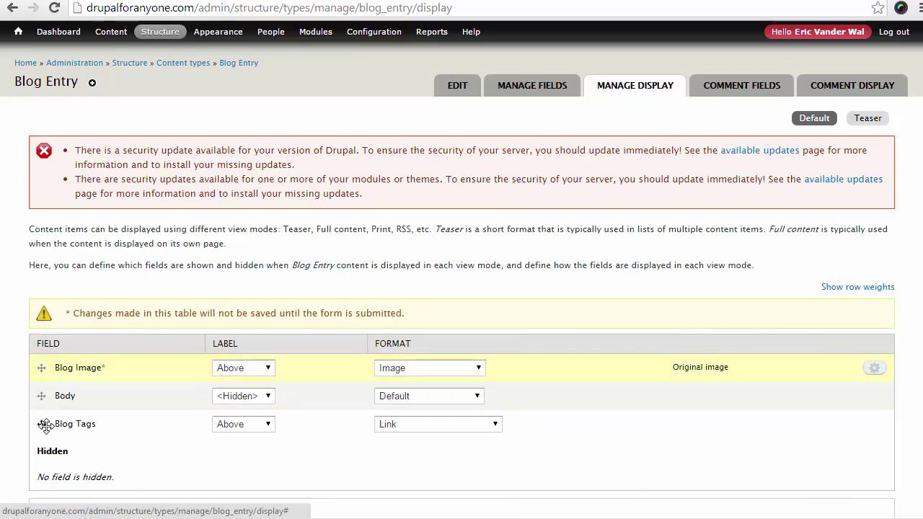
drag(45, 424, 39, 369)
scroll(24, 387, down, 1)
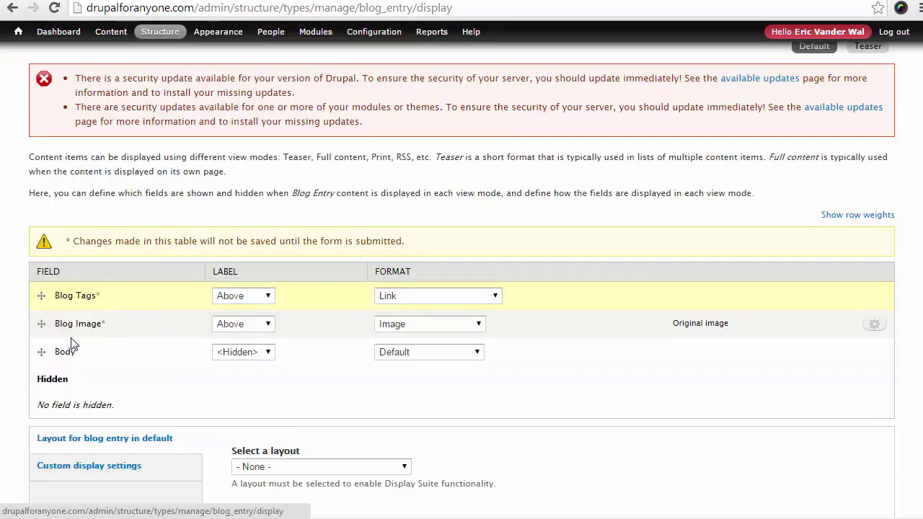
scroll(72, 346, down, 1)
click(70, 461)
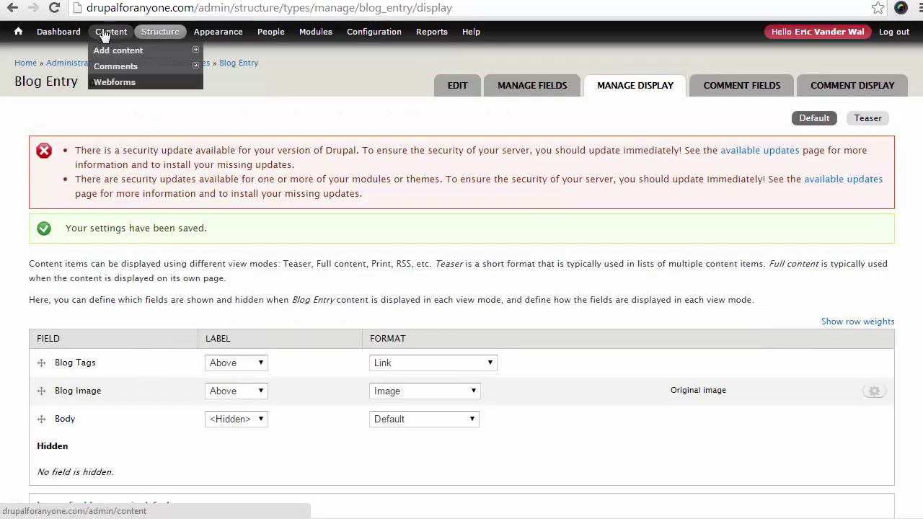
Open the site's content list in a new browser tab and switch to it.
right_click(105, 37)
click(144, 36)
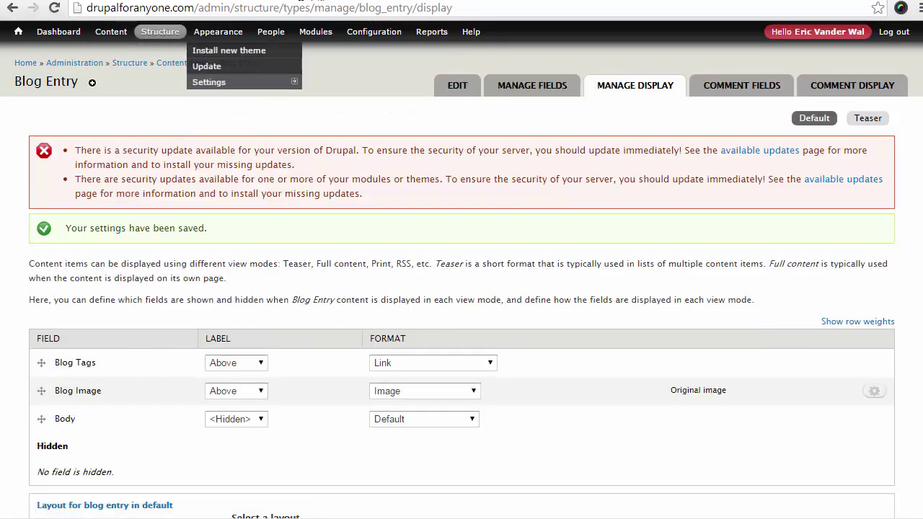
key(ctrl+Tab)
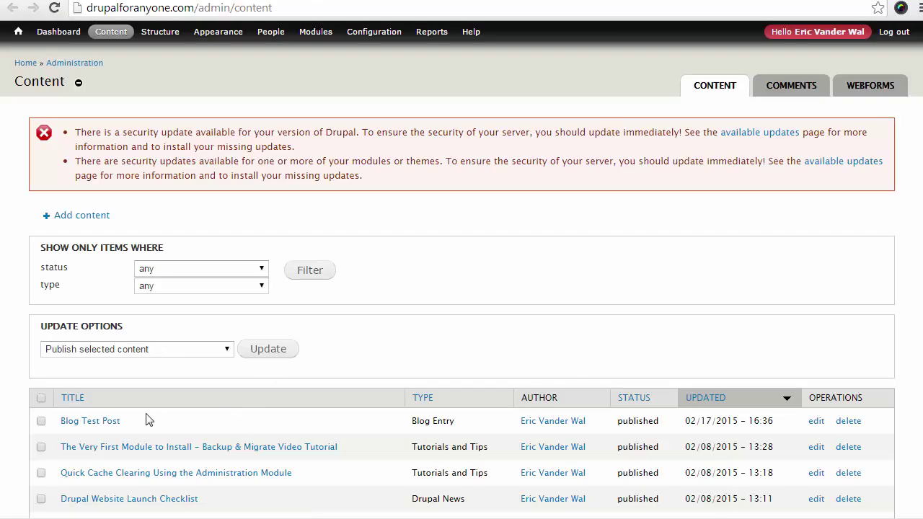
Open Blog Test Post from the content list and review the order of its tags, image and body.
click(99, 422)
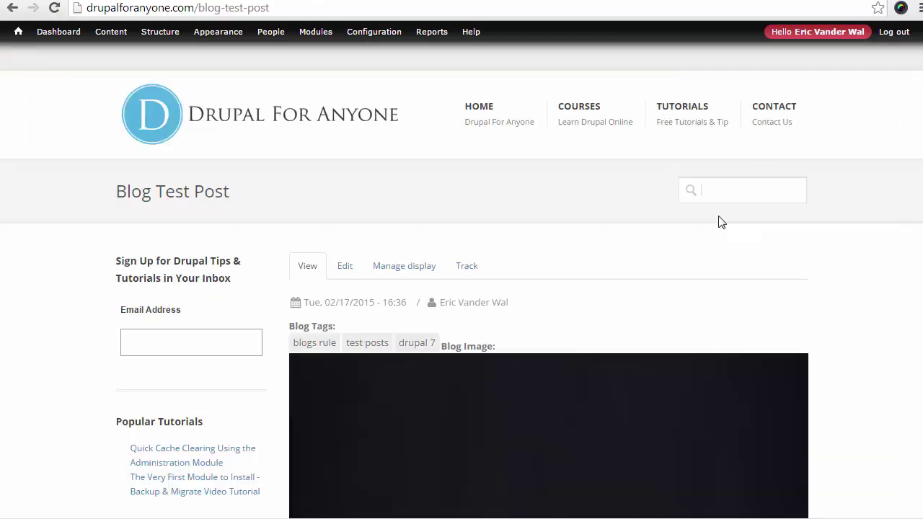
scroll(633, 270, down, 2)
scroll(328, 245, down, 2)
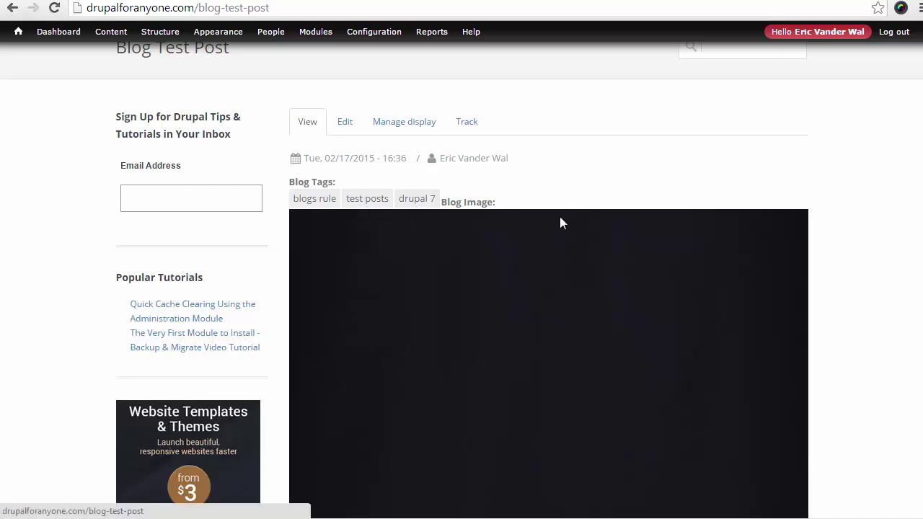
scroll(483, 310, down, 10)
scroll(490, 311, down, 8)
scroll(425, 204, up, 6)
scroll(461, 252, up, 15)
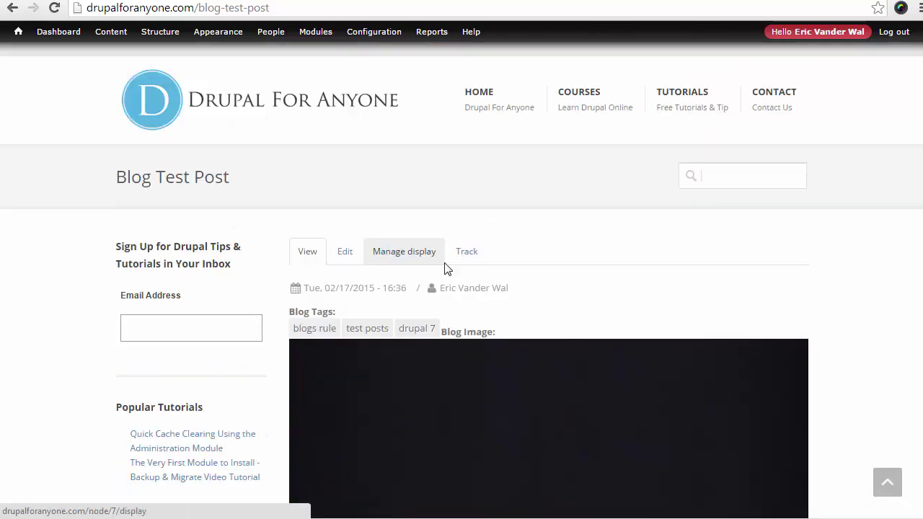
Hide the labels of Blog Tags and Blog Image in the Blog Entry display settings and save.
click(445, 263)
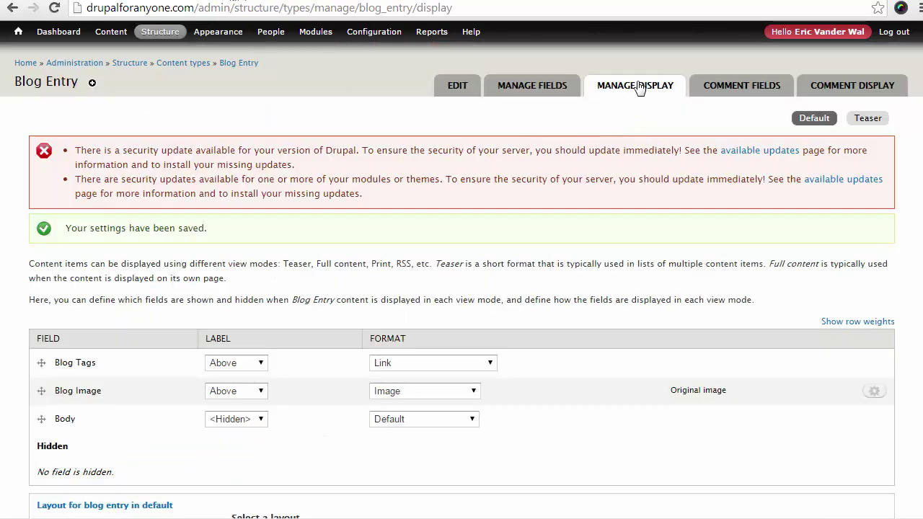
scroll(244, 302, down, 1)
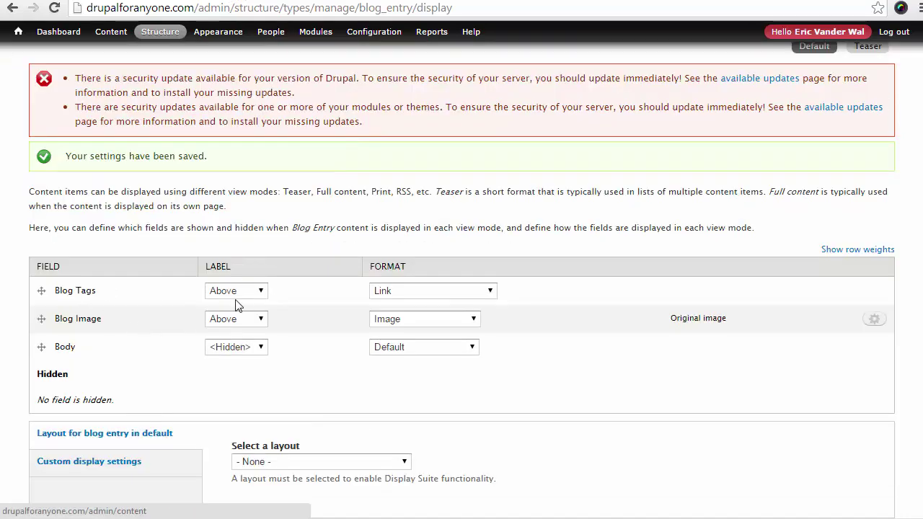
click(261, 291)
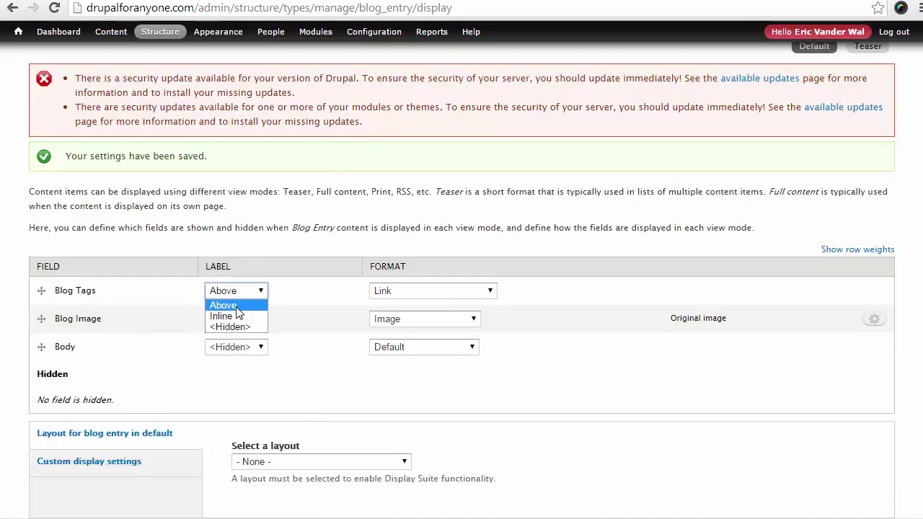
click(230, 326)
click(241, 319)
click(229, 354)
scroll(209, 391, down, 1)
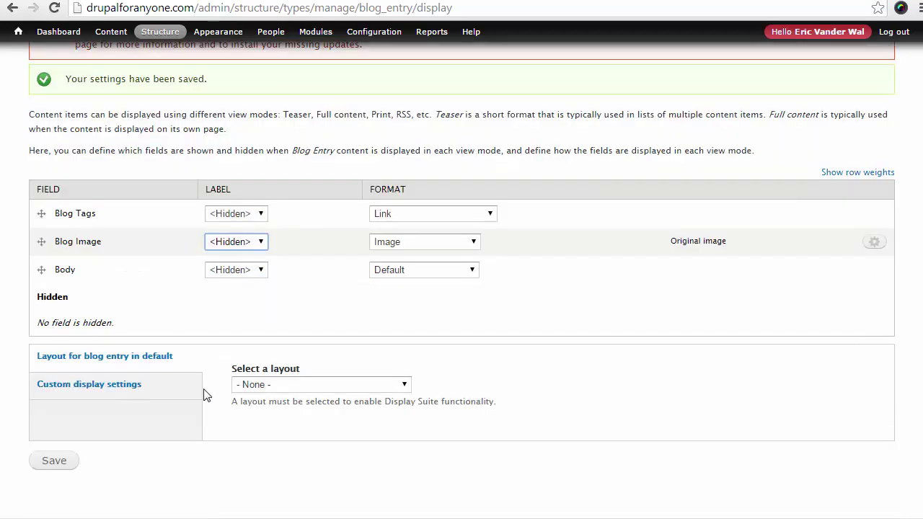
click(59, 463)
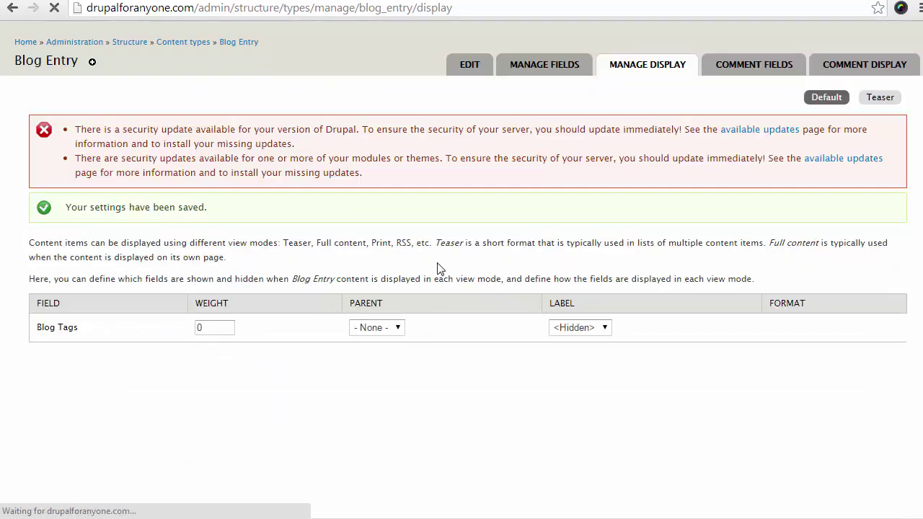
Return to the blog test post, reload it and check how the tags and image appear.
key(ctrl+Tab)
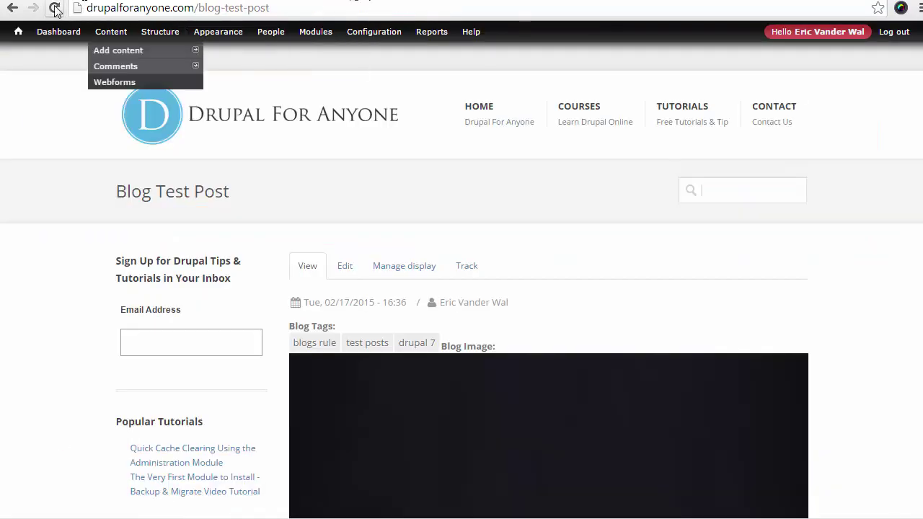
click(54, 7)
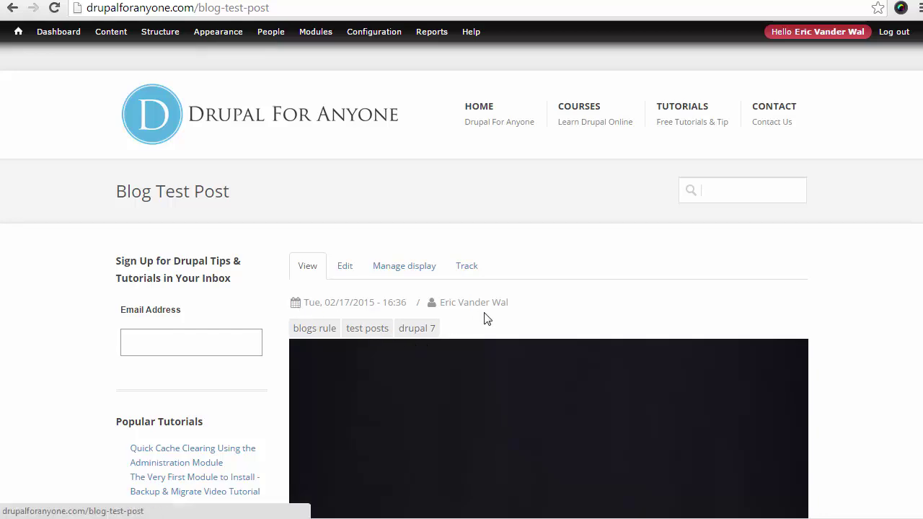
scroll(495, 355, down, 4)
scroll(494, 356, up, 3)
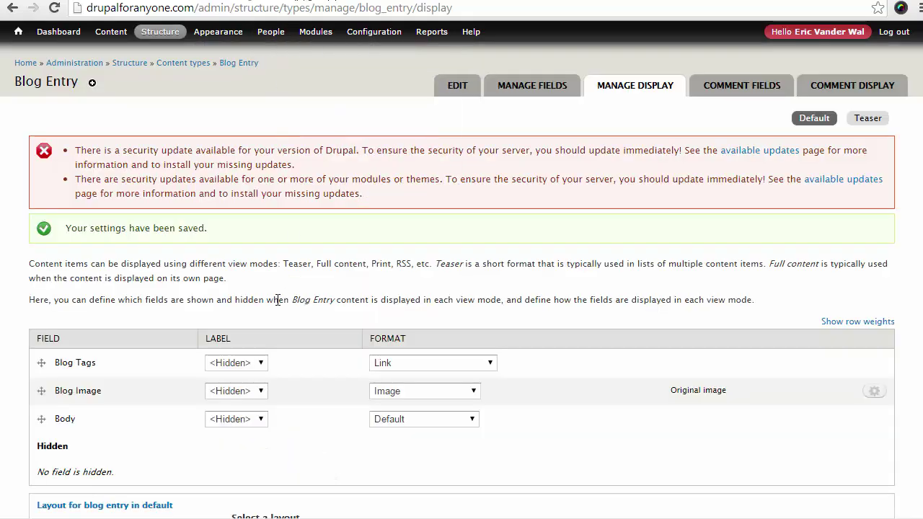
Set the Blog Tags label to Inline in the Blog Entry display settings and save.
scroll(285, 296, down, 1)
click(232, 290)
click(250, 317)
scroll(311, 301, down, 1)
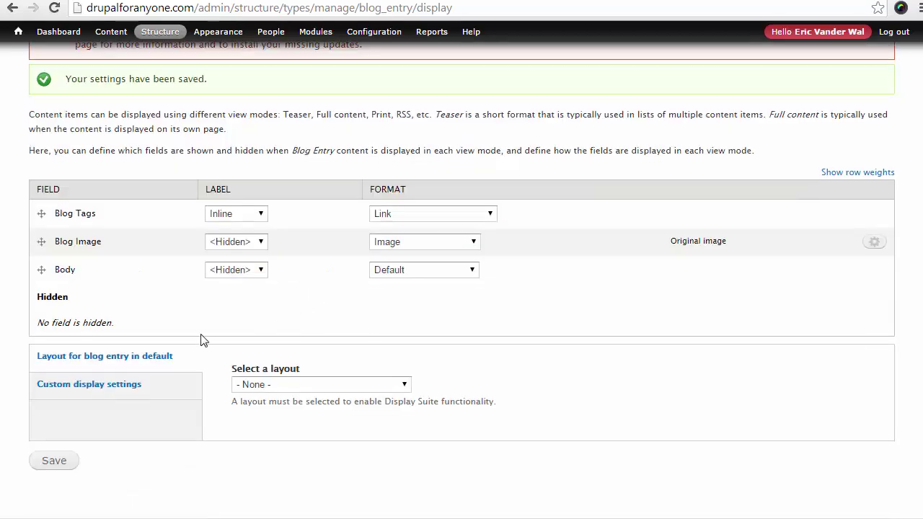
click(71, 460)
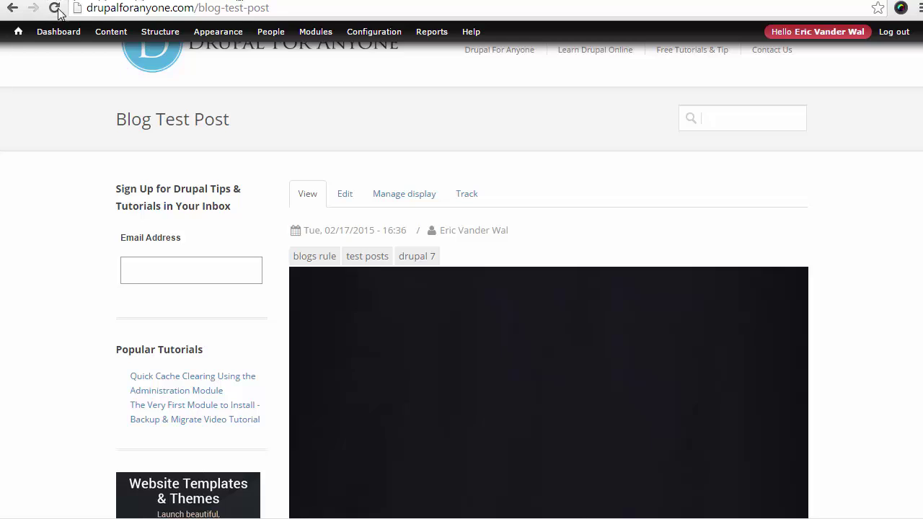
Reload the blog test post and review the Blog Tags label and the size of the image.
click(55, 8)
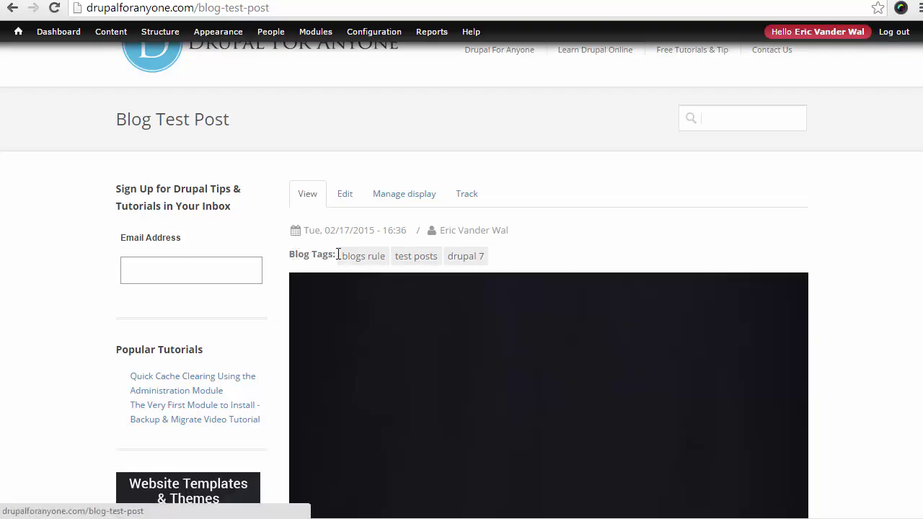
scroll(577, 293, down, 4)
scroll(533, 278, down, 6)
scroll(530, 281, up, 6)
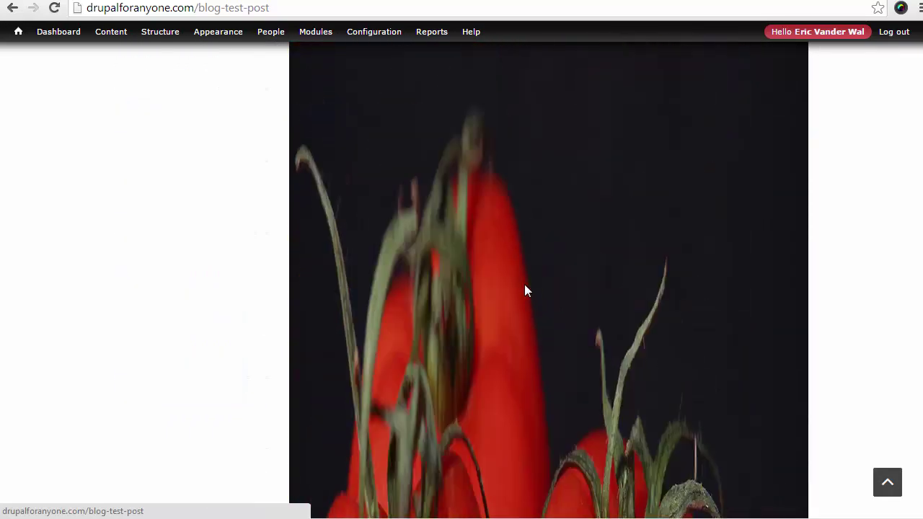
scroll(521, 293, up, 5)
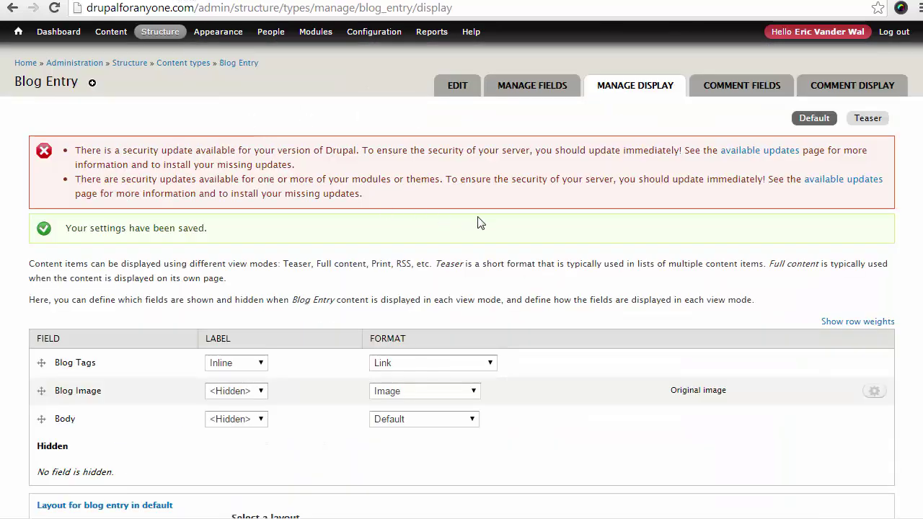
Open the Blog Image format settings and set the image style to Medium (220x220).
scroll(481, 223, down, 2)
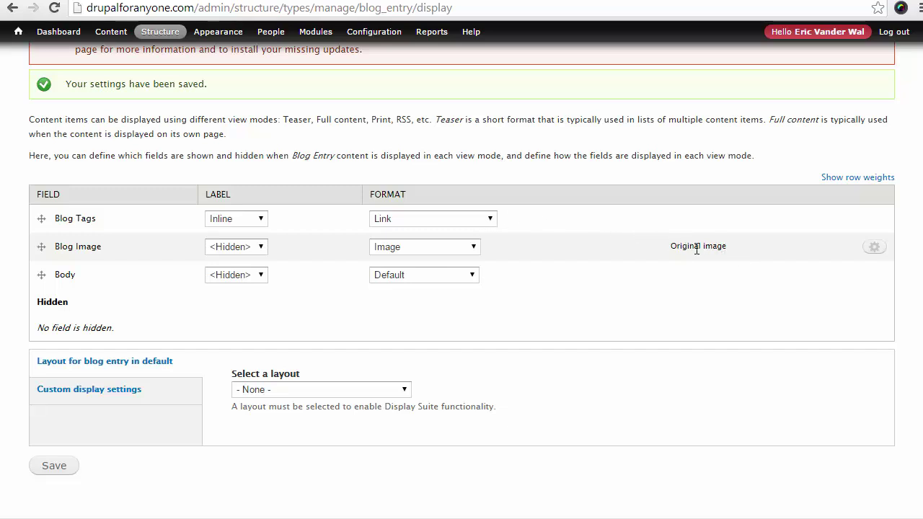
drag(672, 248, 713, 248)
click(729, 245)
click(873, 247)
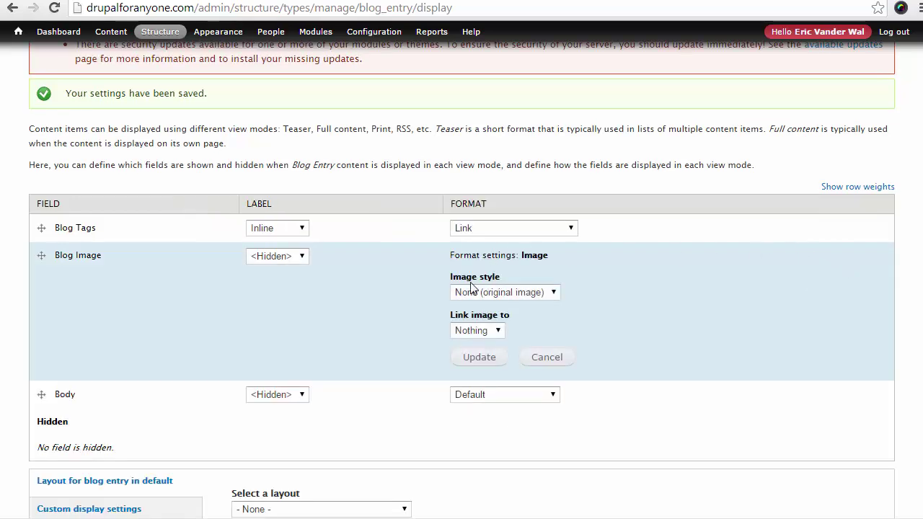
click(499, 294)
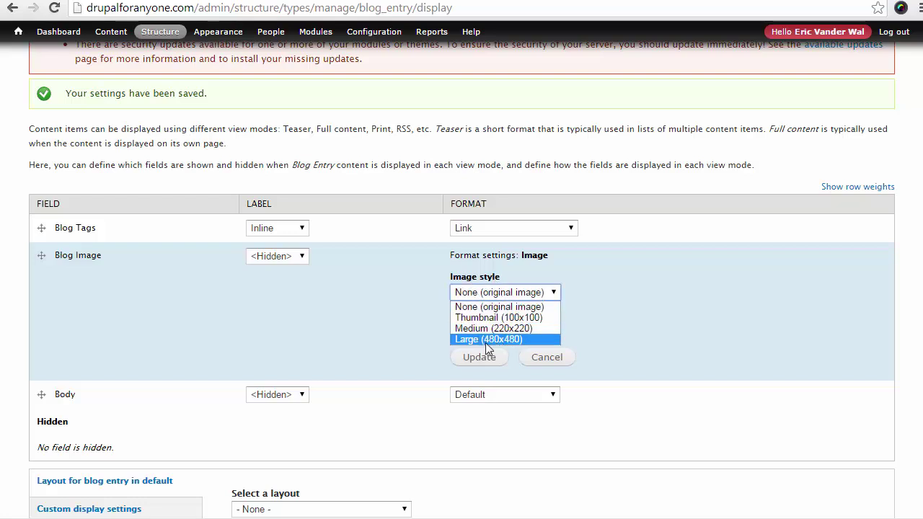
click(536, 329)
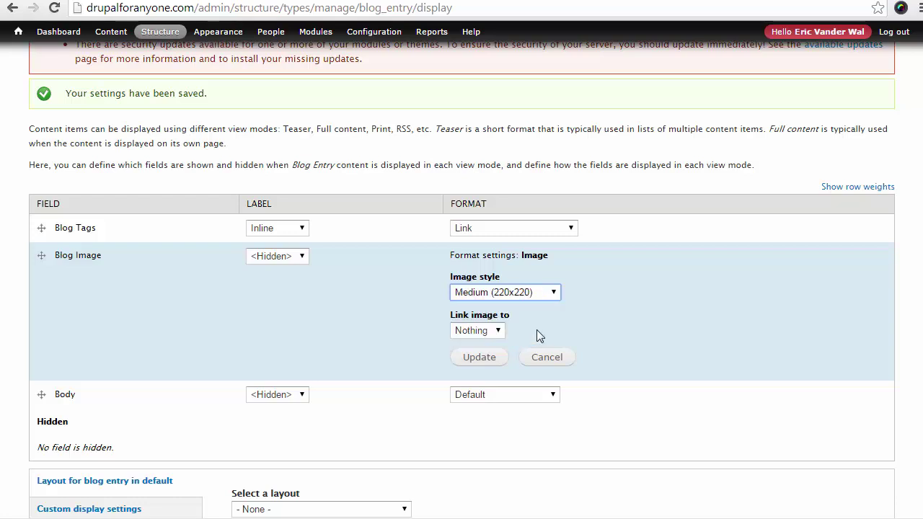
Keep the Blog Image linked to Nothing, apply its format settings and save the display settings.
click(497, 329)
click(497, 328)
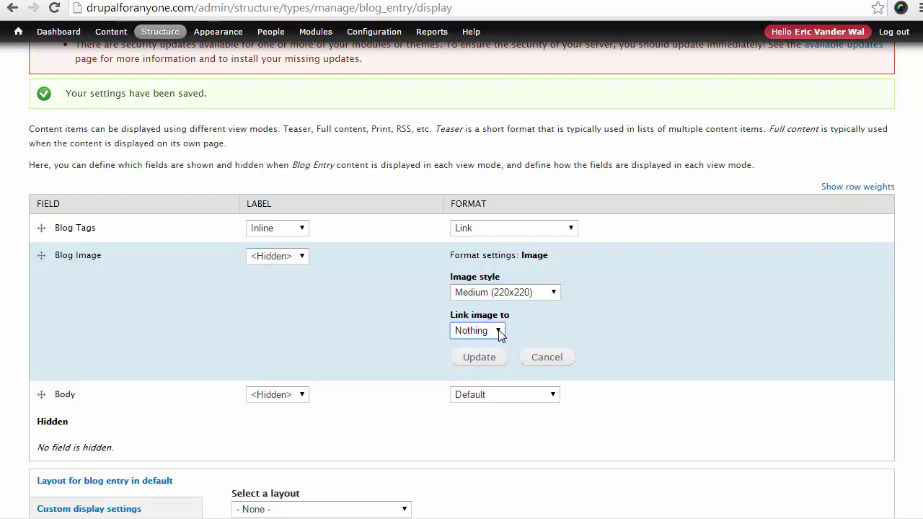
click(498, 331)
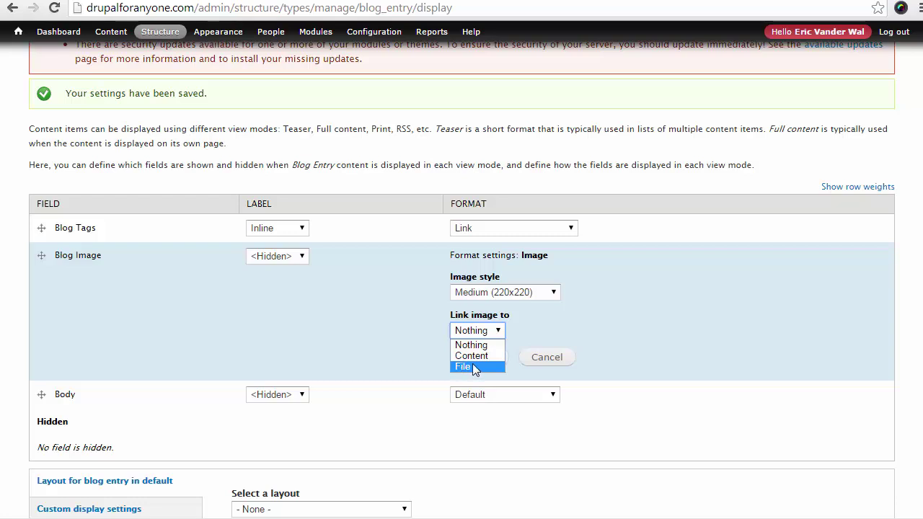
click(471, 348)
click(475, 356)
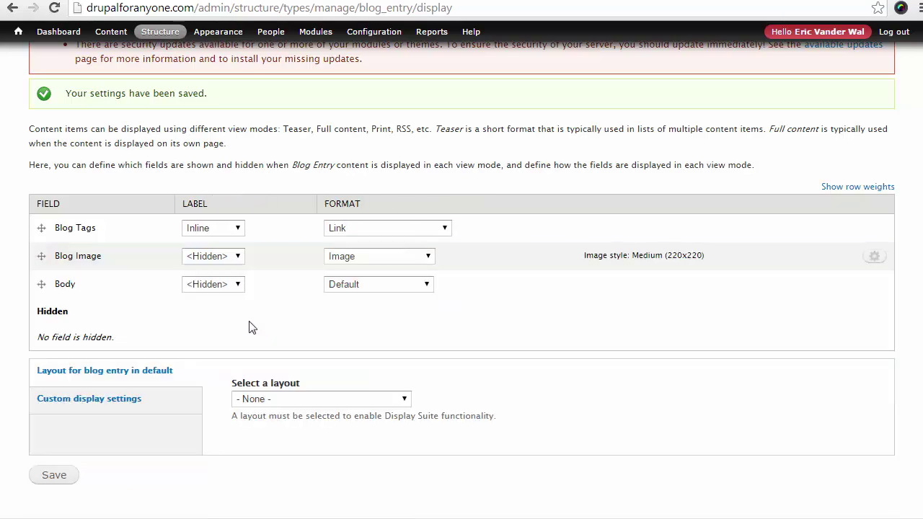
scroll(243, 326, down, 1)
click(61, 461)
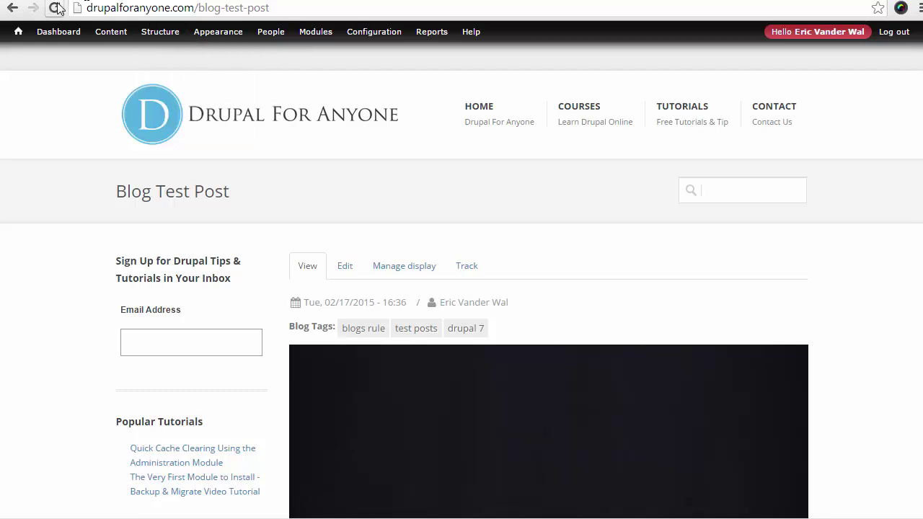
Reload the blog test post and review the layout of its tags, resized image and body text.
click(54, 7)
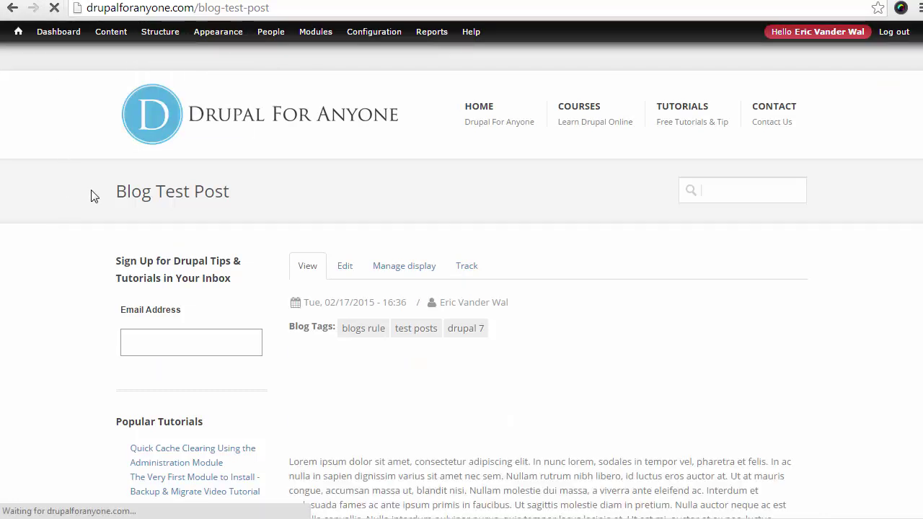
scroll(88, 208, down, 3)
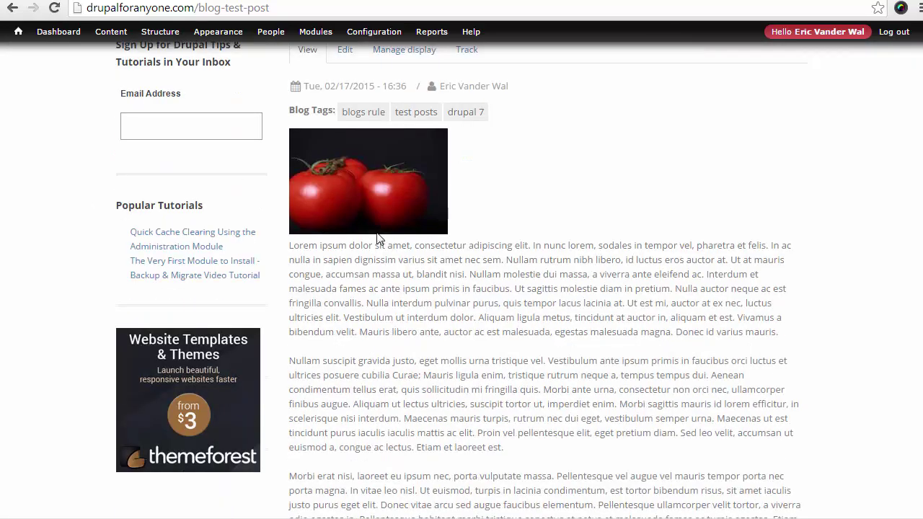
scroll(624, 300, up, 2)
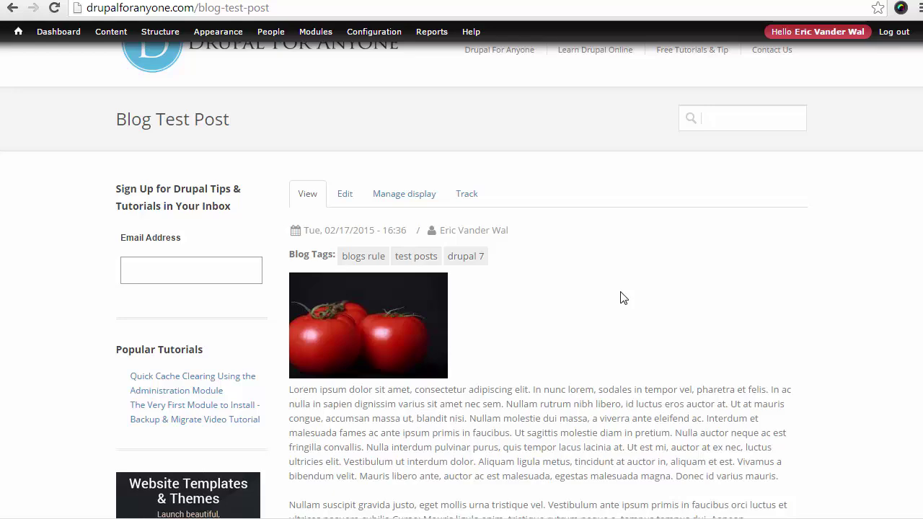
scroll(323, 157, down, 2)
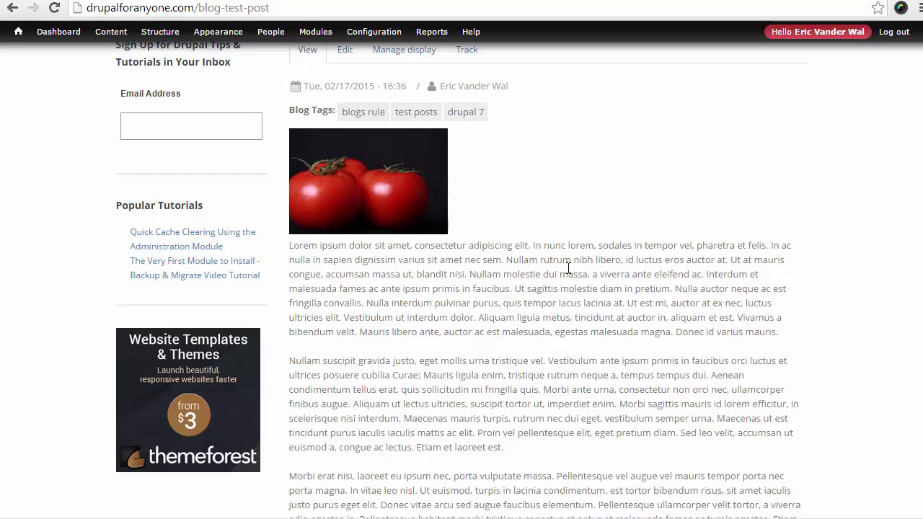
scroll(569, 268, up, 1)
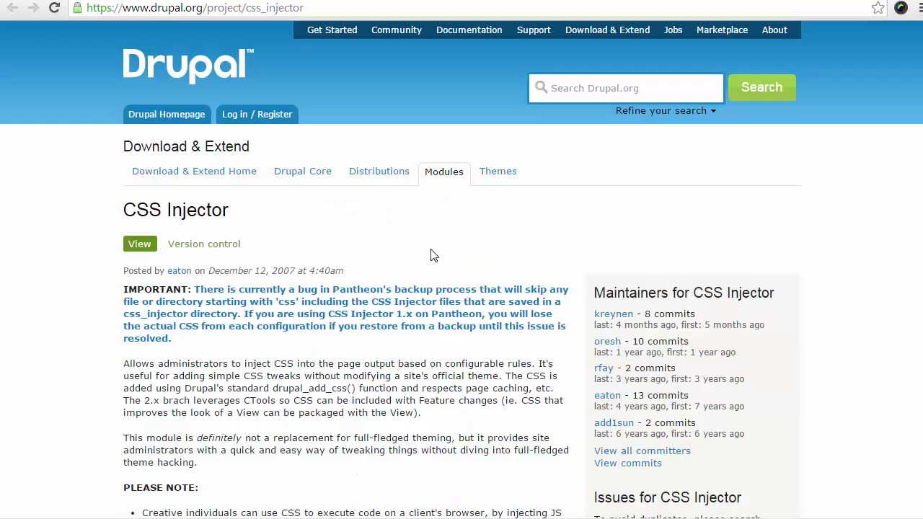
Examine the CSS Injector project page on drupal.org, including its description and recommended releases.
scroll(417, 291, down, 5)
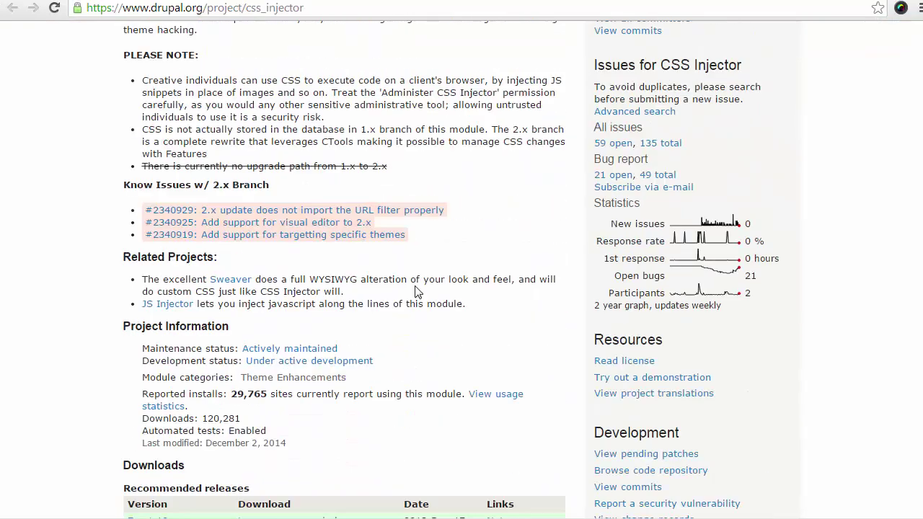
scroll(416, 291, down, 5)
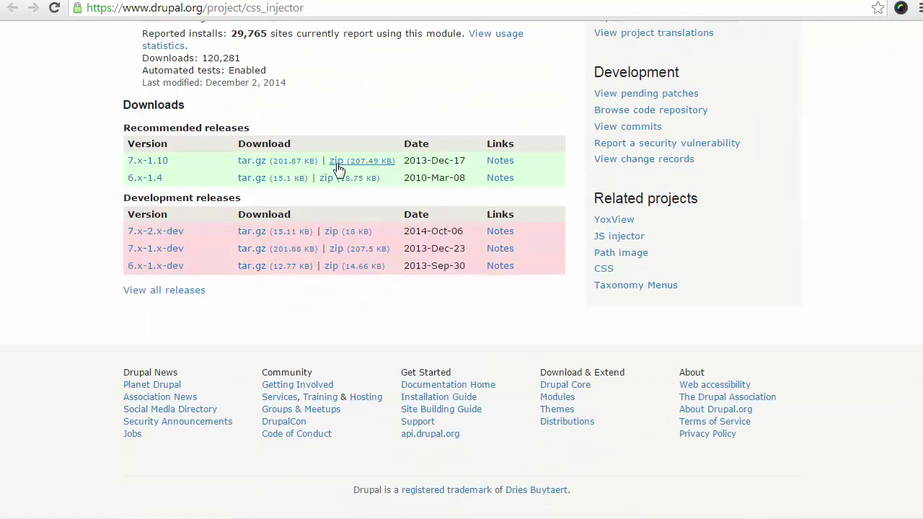
scroll(351, 180, up, 3)
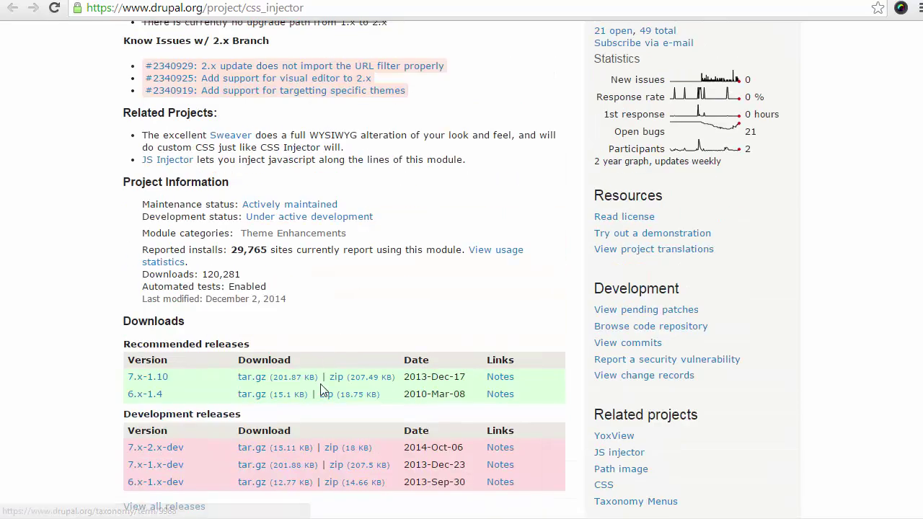
scroll(346, 387, up, 6)
double_click(194, 65)
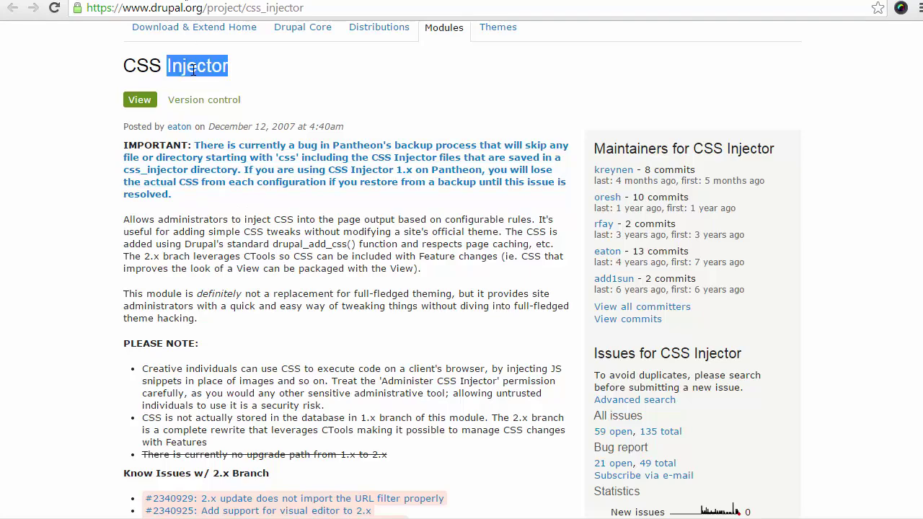
click(193, 65)
click(307, 59)
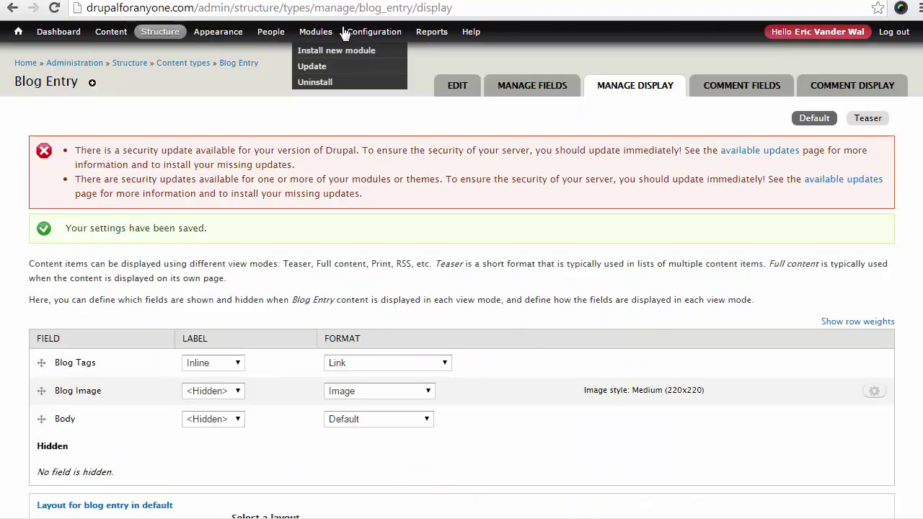
Open the site's CSS injector configuration and create a new rule titled "Blog Posts".
mouse_move(369, 35)
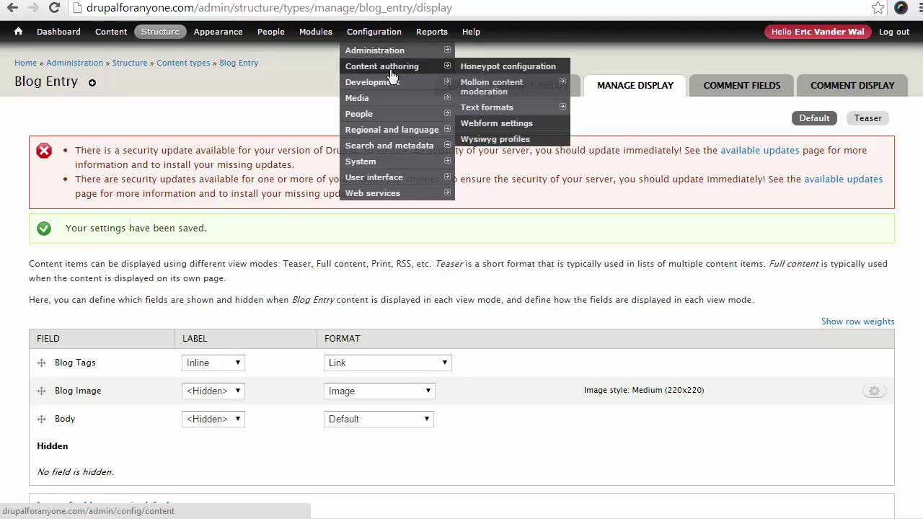
mouse_move(393, 87)
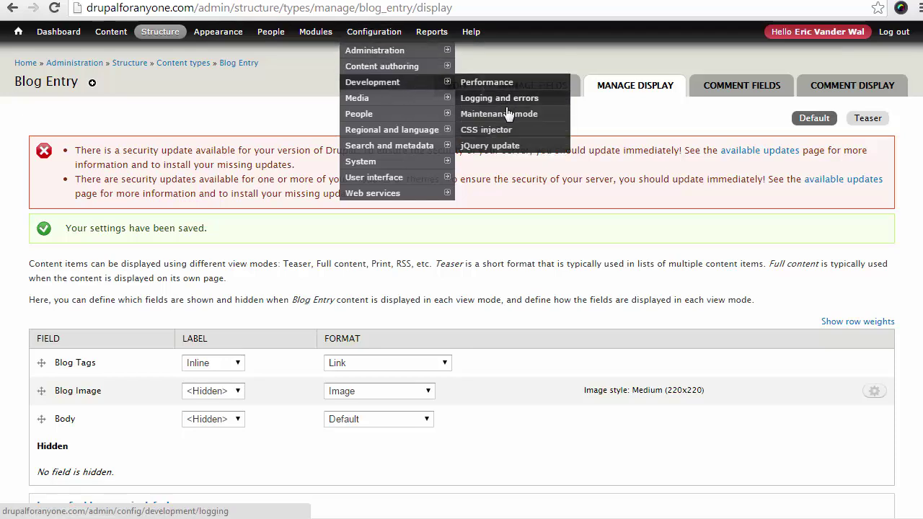
click(491, 131)
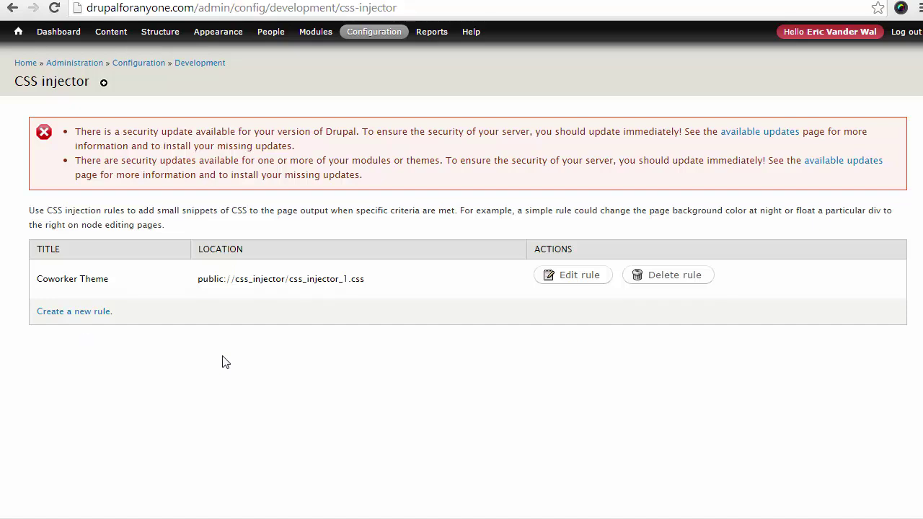
click(82, 314)
click(212, 231)
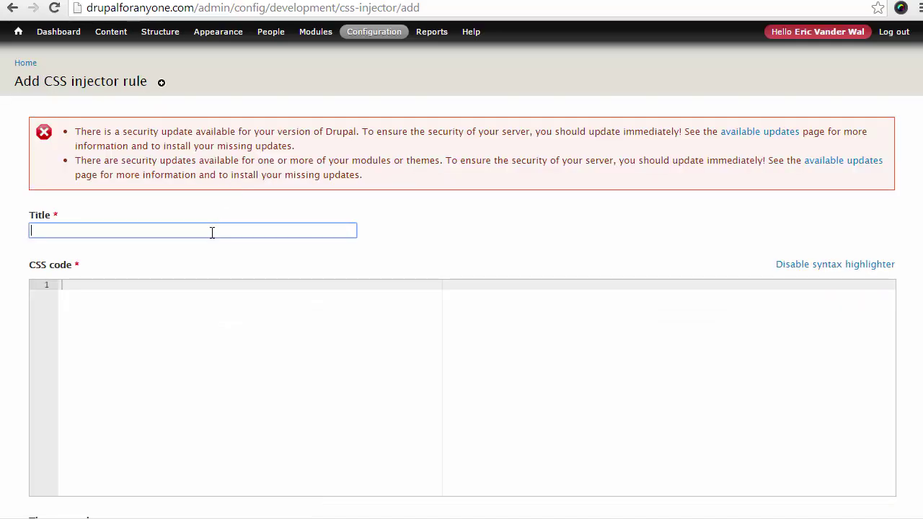
text(Blog Posts)
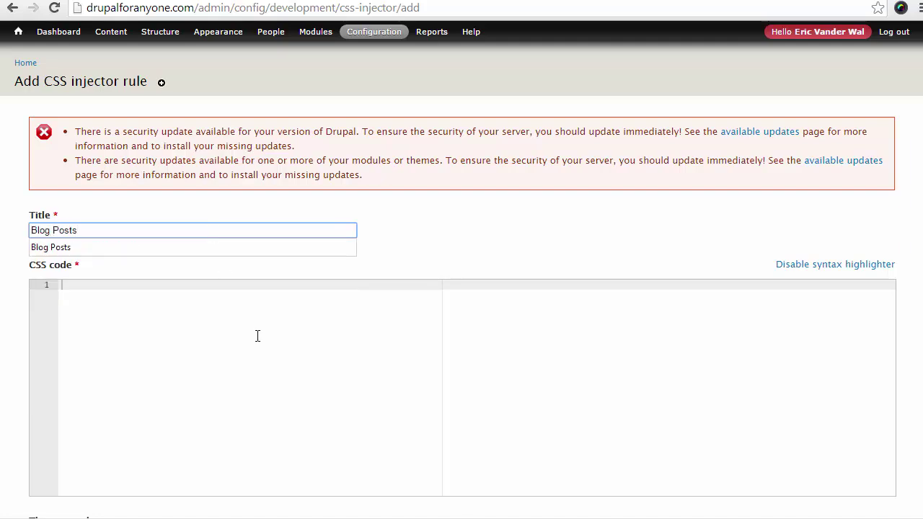
Paste CSS code for ".field-name-field-blog-image .field-item" with float: right, padding-bottom: 10px and padding-left: 15px into the rule.
click(258, 336)
scroll(209, 324, down, 2)
scroll(202, 341, up, 1)
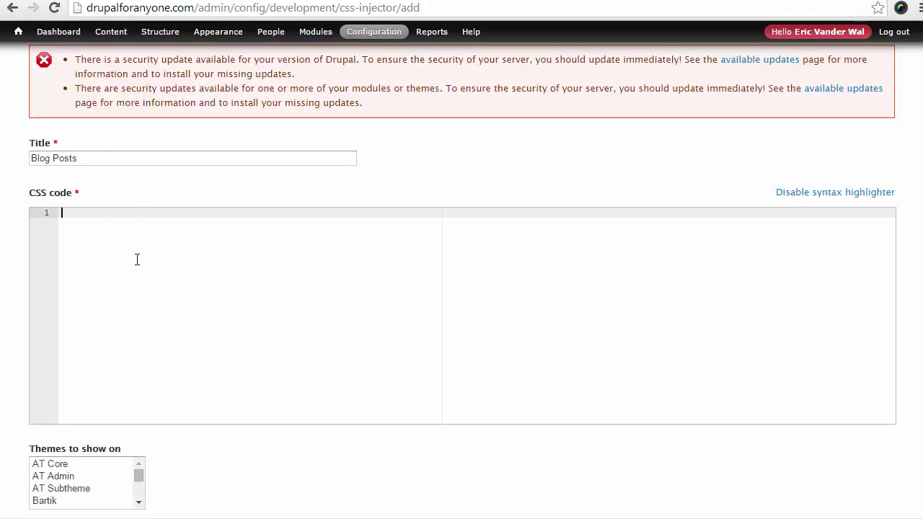
right_click(88, 232)
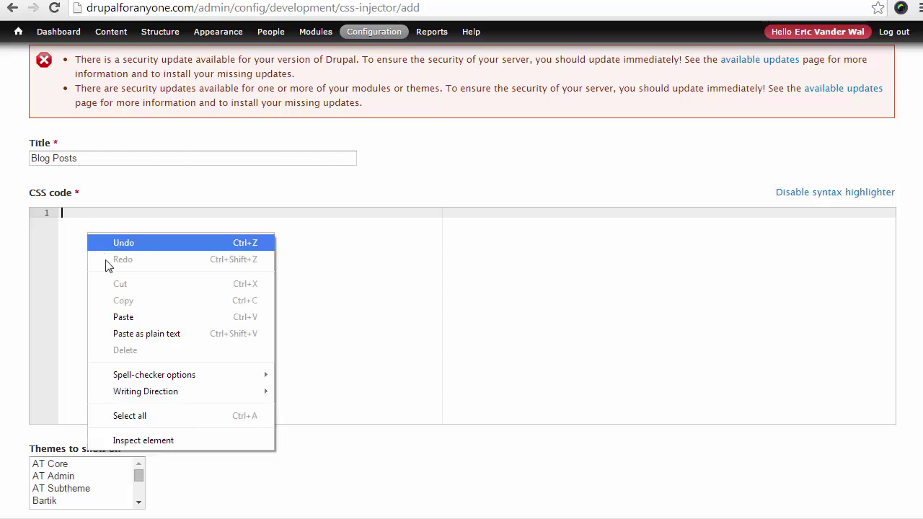
click(144, 322)
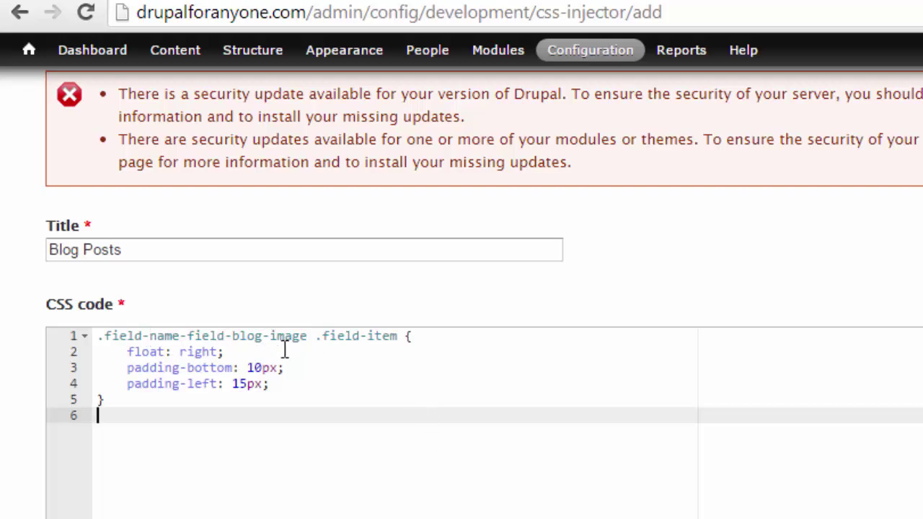
Examine the pasted CSS rule line by line: the .field-item selector, the float and the two padding declarations.
drag(315, 337, 399, 338)
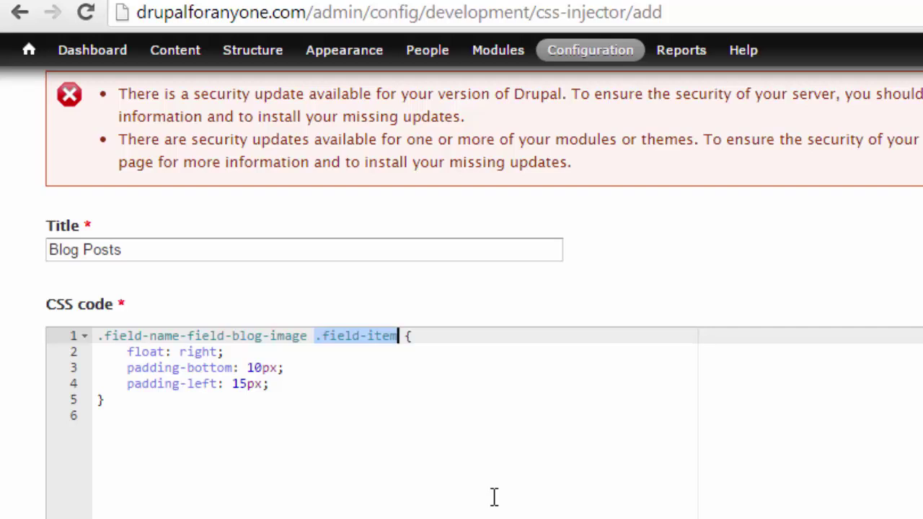
click(242, 418)
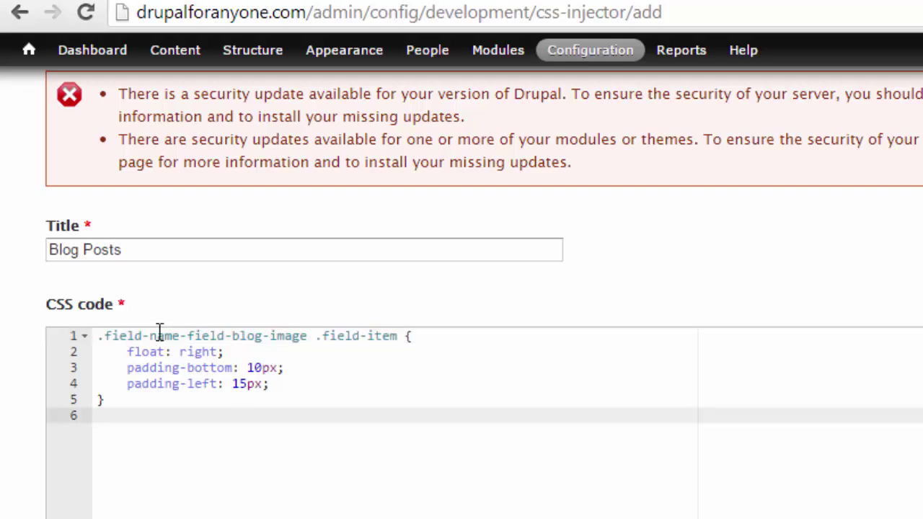
click(156, 352)
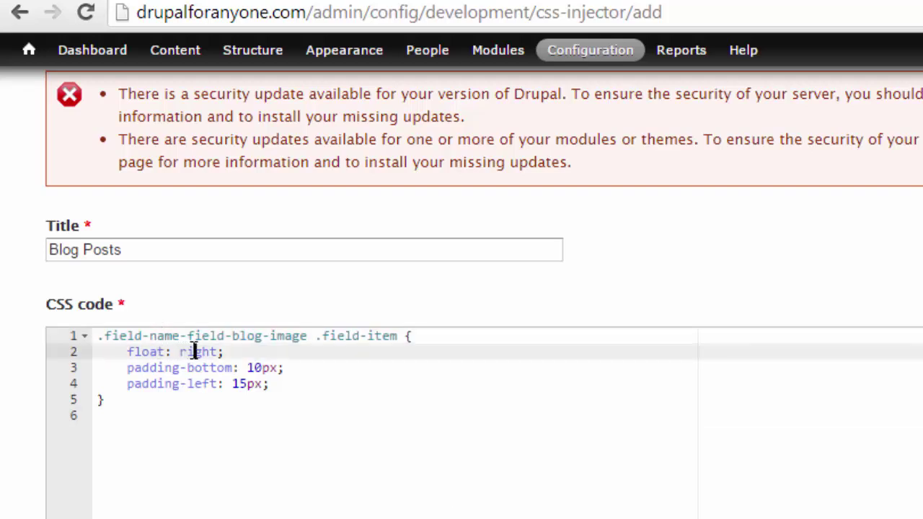
click(216, 368)
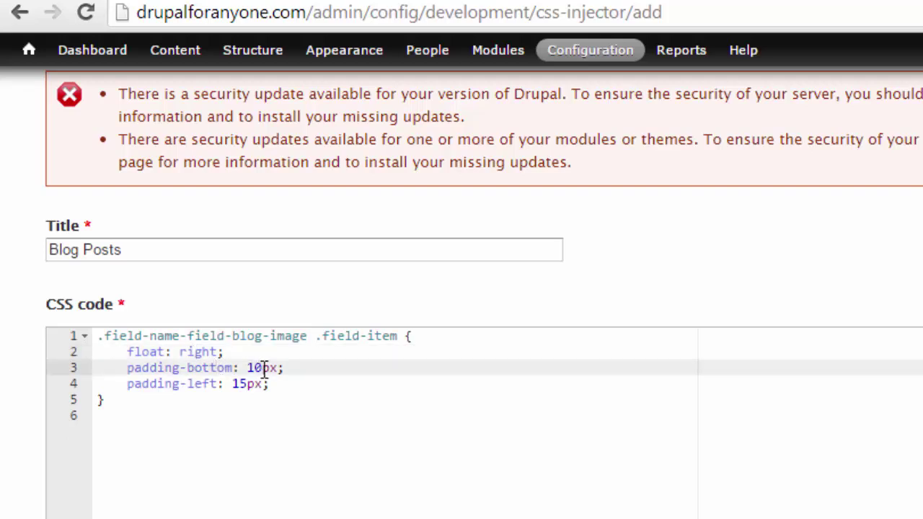
click(203, 397)
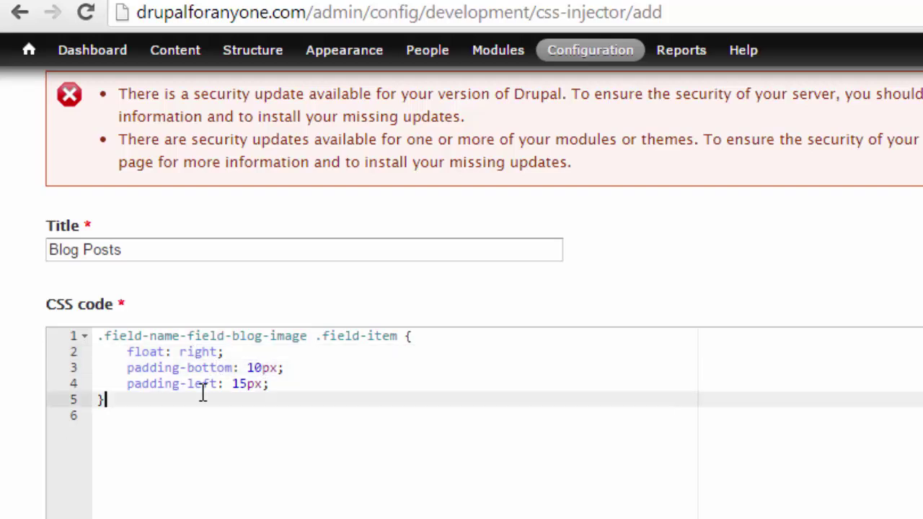
click(238, 380)
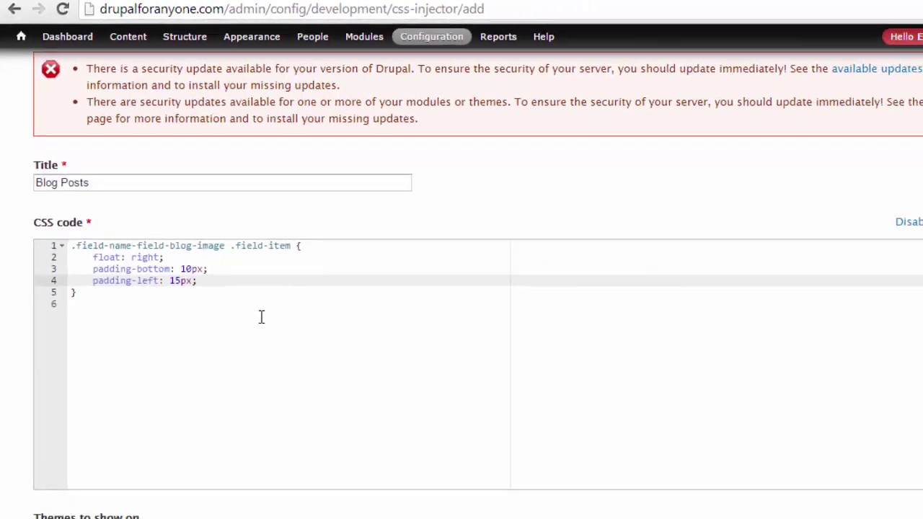
Save the Blog Posts rule with the default theme, page and media settings and check its entry in the rule list.
scroll(261, 317, down, 4)
scroll(226, 277, down, 5)
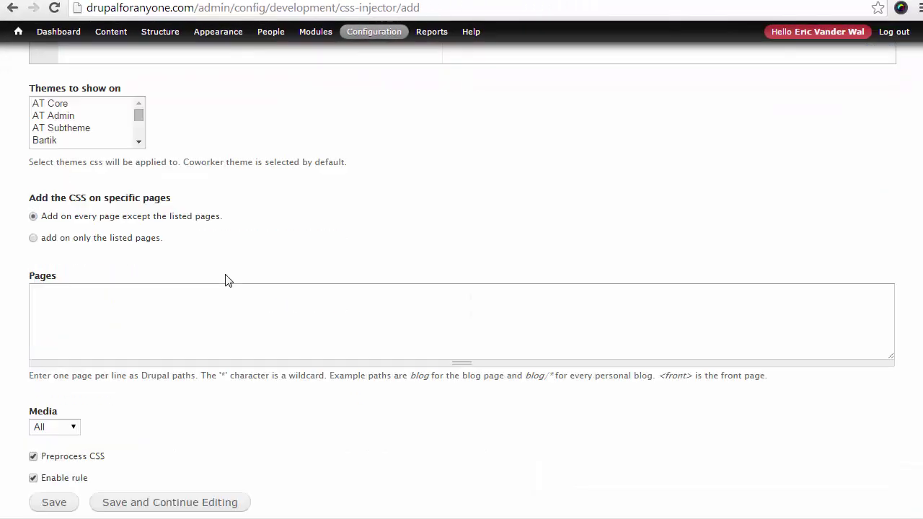
click(51, 469)
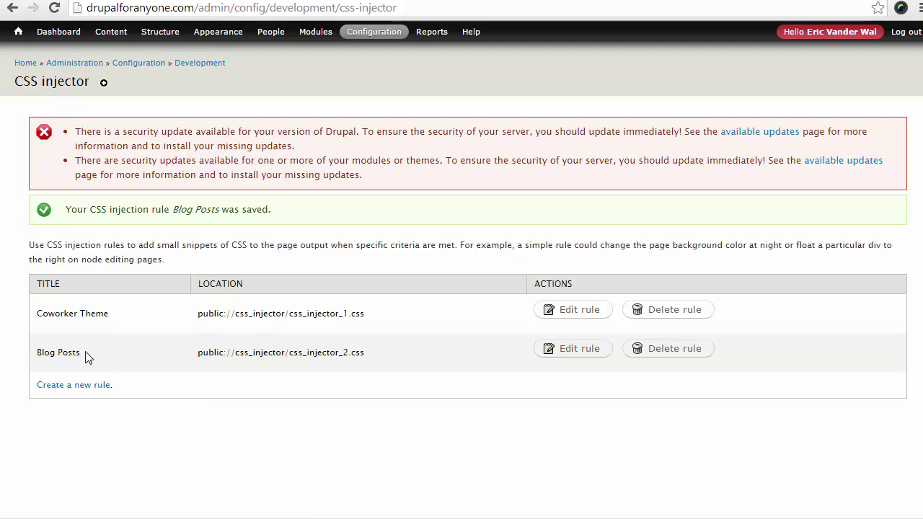
drag(85, 358, 49, 355)
Return to the blog test post, reload it and review how the image and body text are laid out.
mouse_move(316, 32)
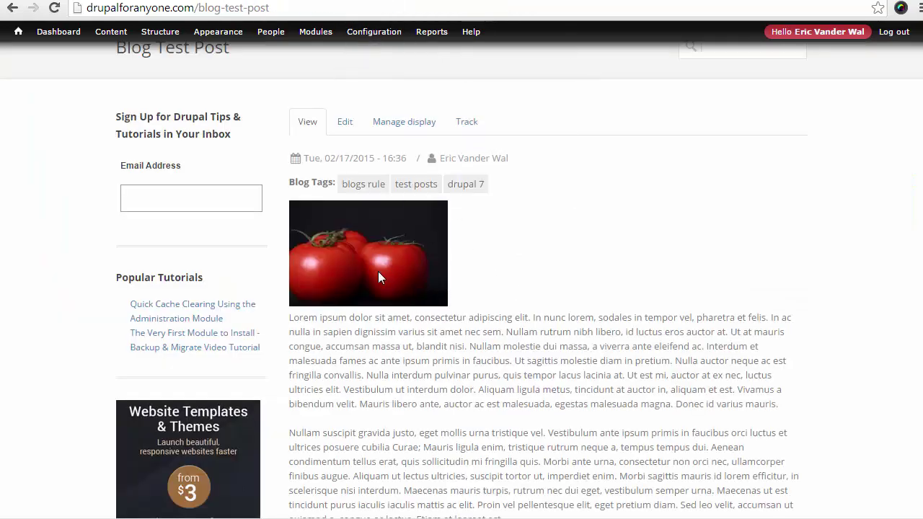
click(443, 303)
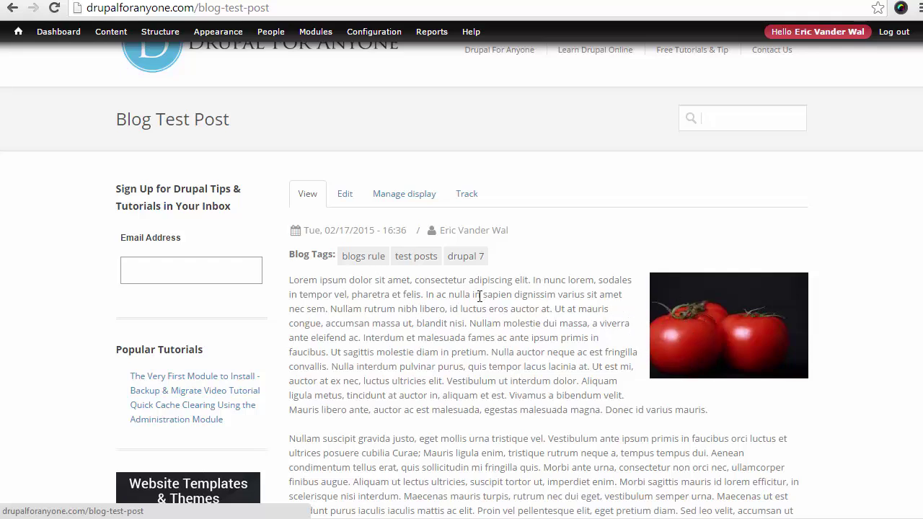
scroll(478, 297, down, 3)
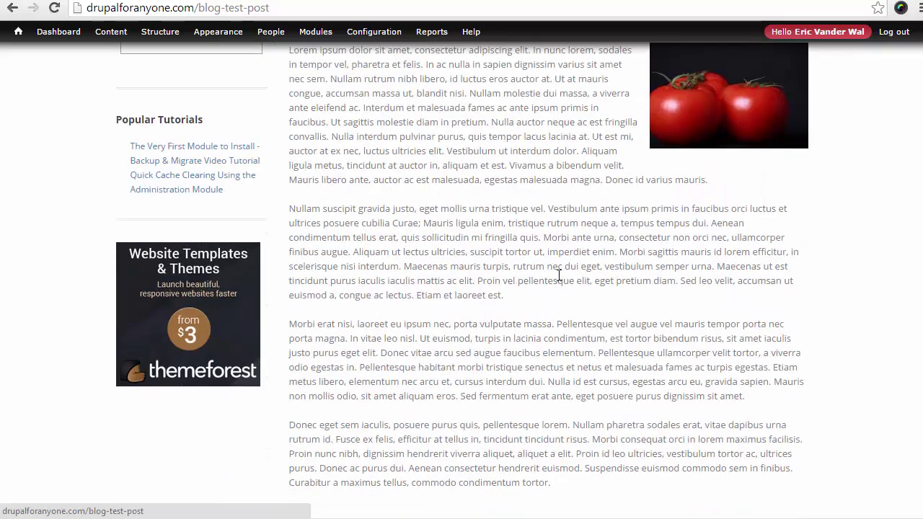
scroll(559, 275, up, 4)
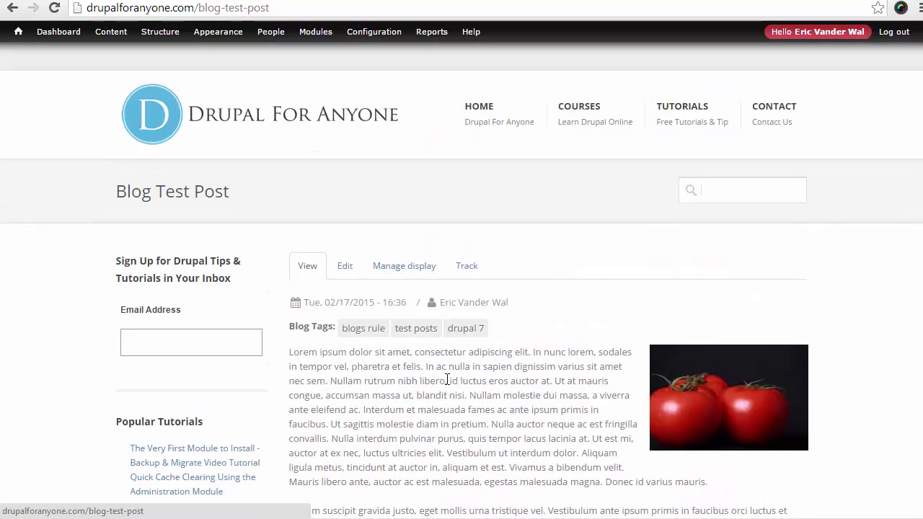
scroll(447, 380, down, 1)
scroll(444, 372, up, 1)
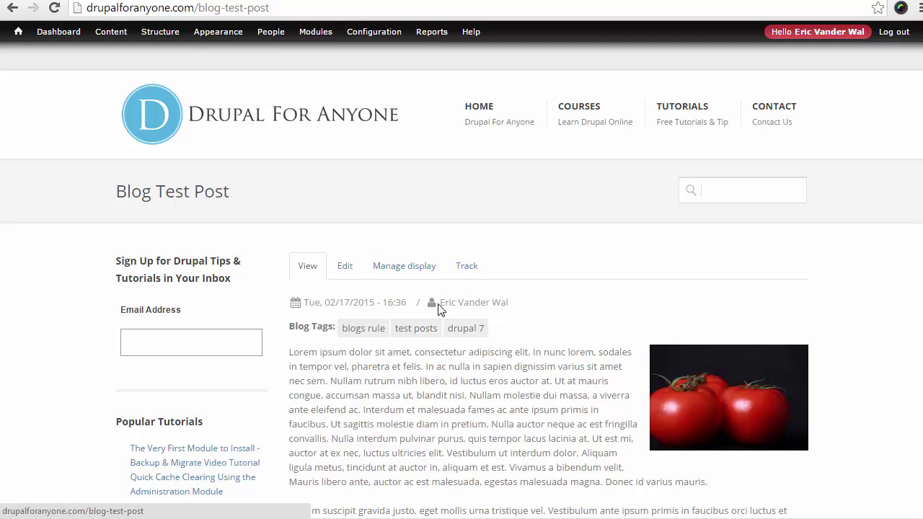